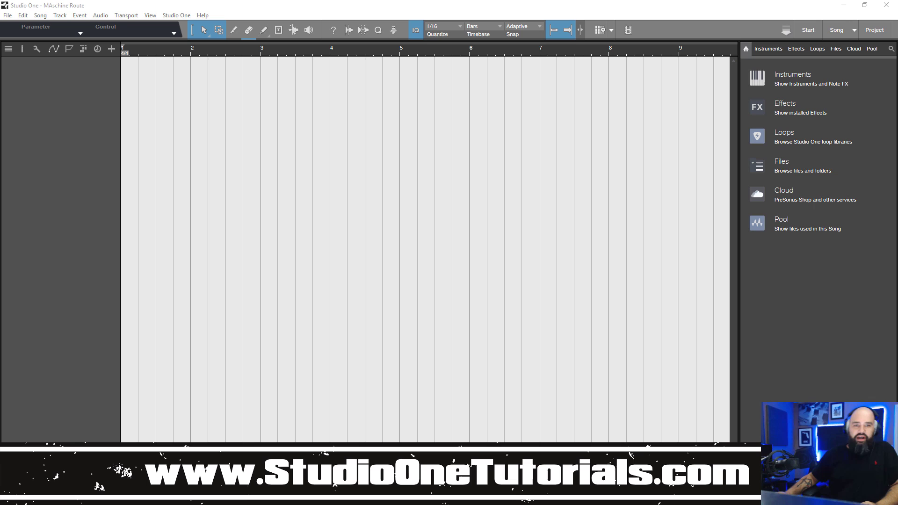
Open the Studio One Reference Manual at the Recording > Instrument Tracks page
{"action": "left_click", "coordinate": [202, 16]}
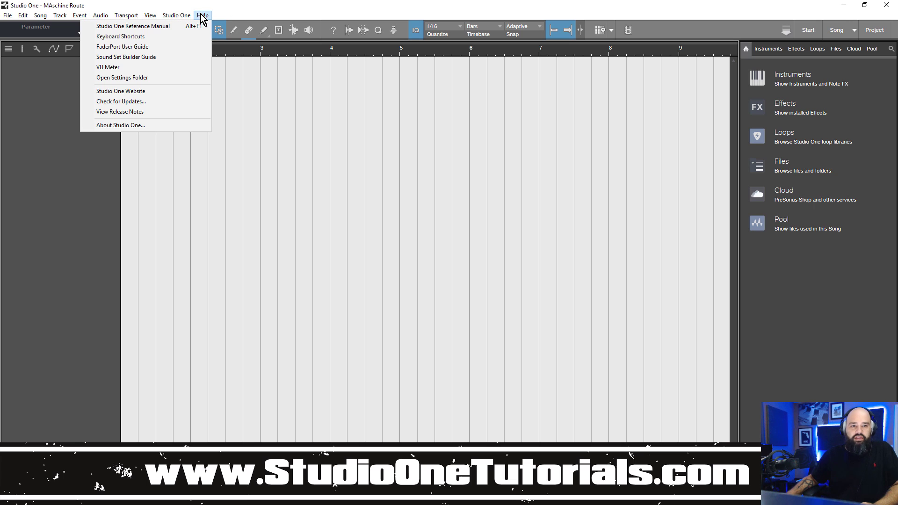
{"action": "left_click", "coordinate": [196, 26]}
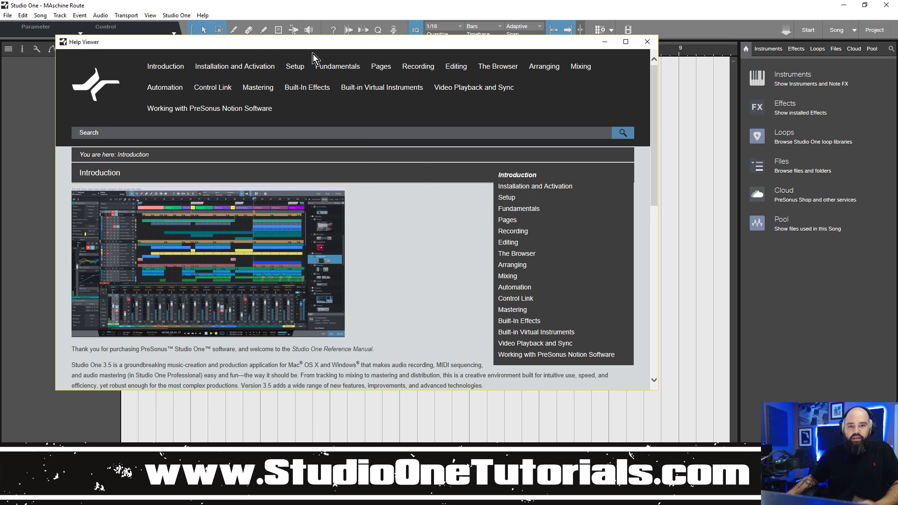
{"action": "mouse_move", "coordinate": [423, 71]}
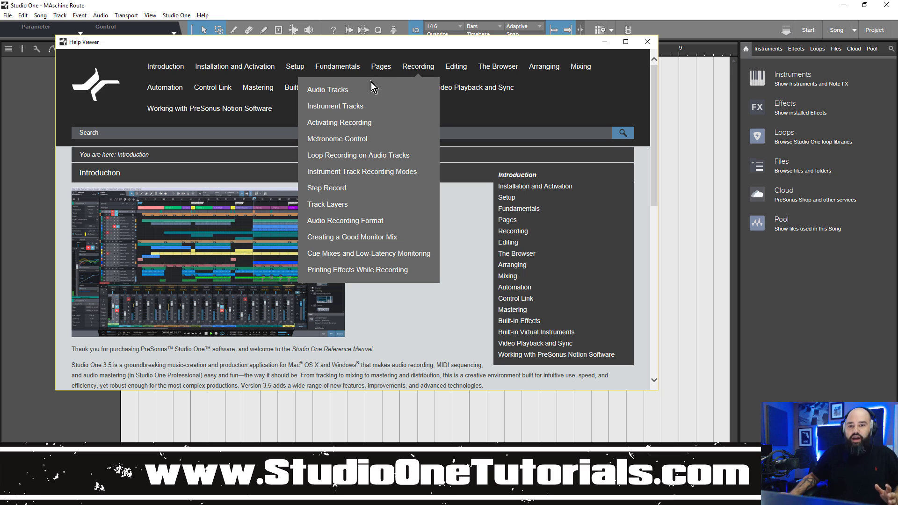
{"action": "left_click", "coordinate": [348, 107]}
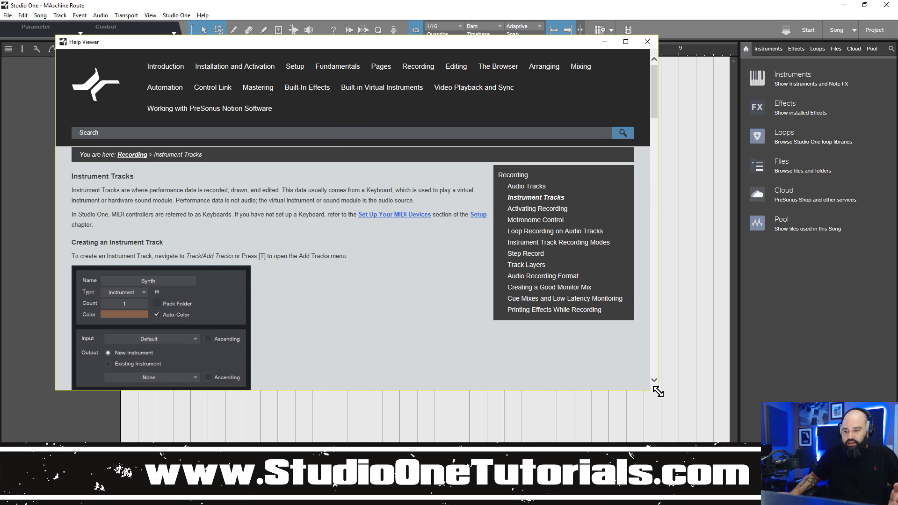
Enlarge the help window and highlight the Set Up Multiple Virtual Instrument Outputs section
{"action": "left_click_drag", "start_coordinate": [657, 390], "coordinate": [694, 444]}
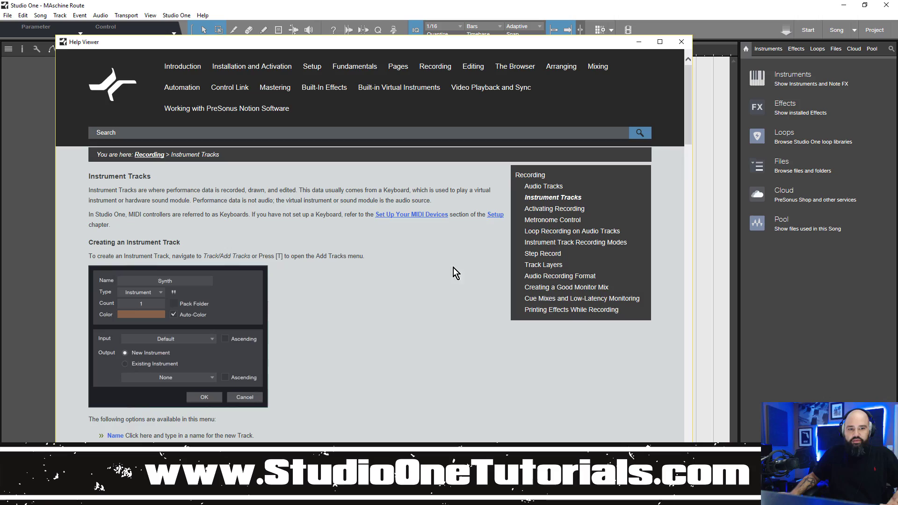
{"action": "scroll", "coordinate": [431, 251], "scroll_direction": "down", "scroll_amount": 4}
{"action": "scroll", "coordinate": [431, 251], "scroll_direction": "down", "scroll_amount": 20}
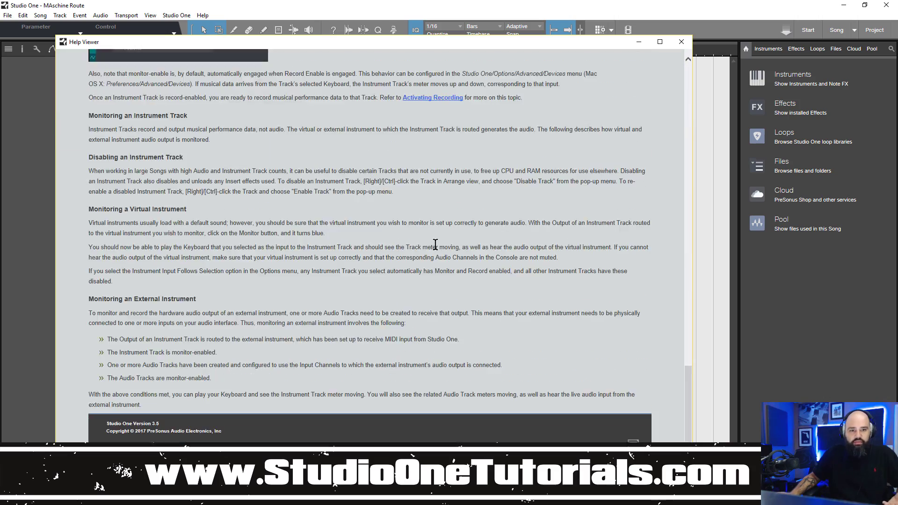
{"action": "scroll", "coordinate": [435, 244], "scroll_direction": "up", "scroll_amount": 10}
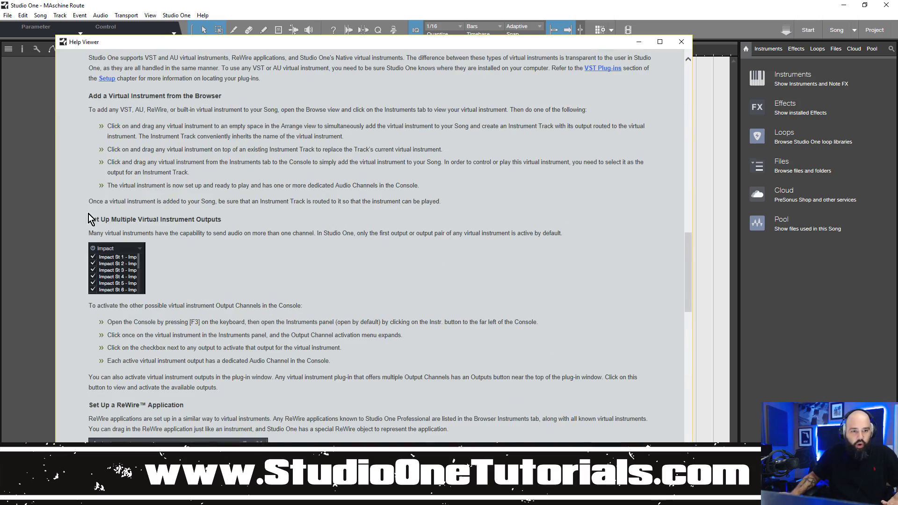
{"action": "left_click_drag", "start_coordinate": [89, 221], "coordinate": [363, 364]}
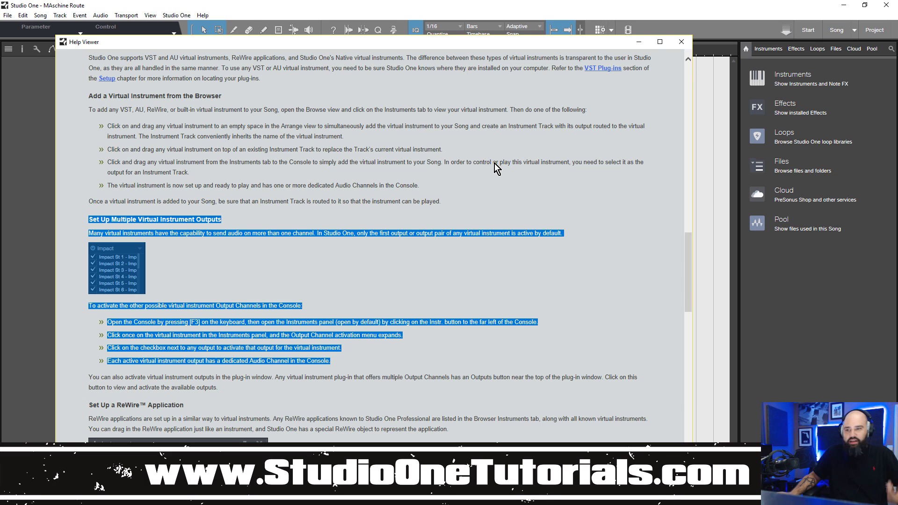
Close the manual, drag Maschine 2 from the Instruments browser into the song, and move its window up-left
{"action": "left_click", "coordinate": [681, 42]}
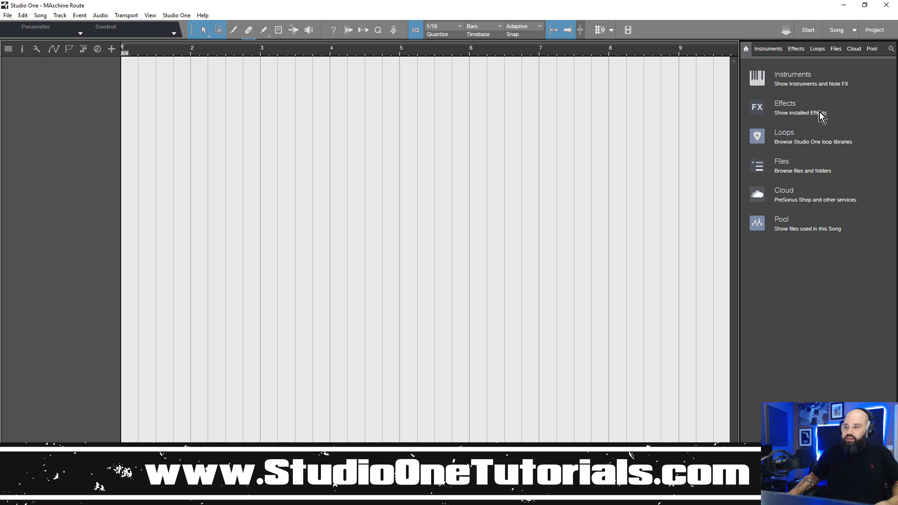
{"action": "left_click", "coordinate": [785, 78]}
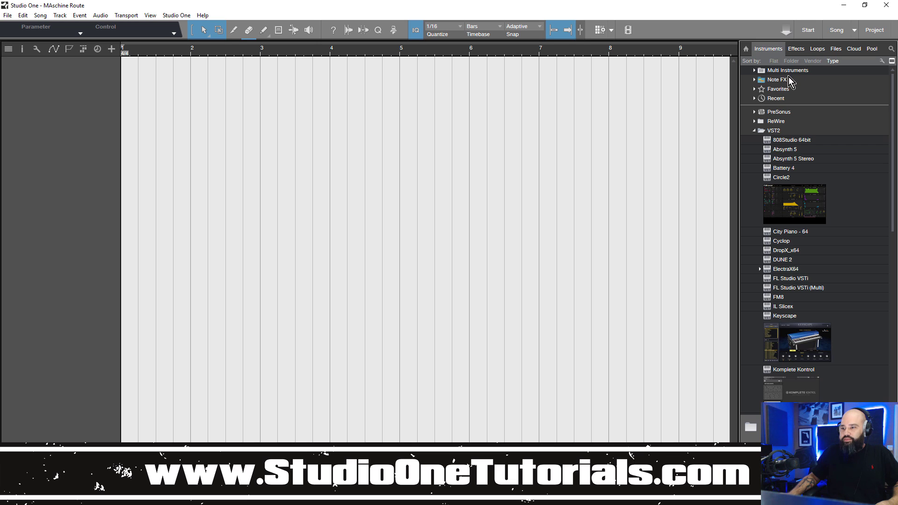
{"action": "scroll", "coordinate": [849, 219], "scroll_direction": "down", "scroll_amount": 5}
{"action": "scroll", "coordinate": [849, 219], "scroll_direction": "down", "scroll_amount": 10}
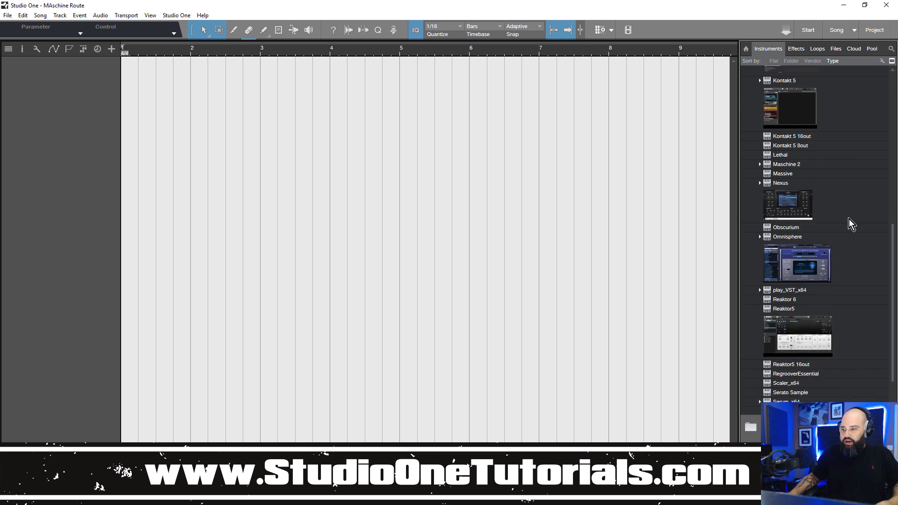
{"action": "scroll", "coordinate": [849, 219], "scroll_direction": "up", "scroll_amount": 6}
{"action": "scroll", "coordinate": [847, 220], "scroll_direction": "down", "scroll_amount": 3}
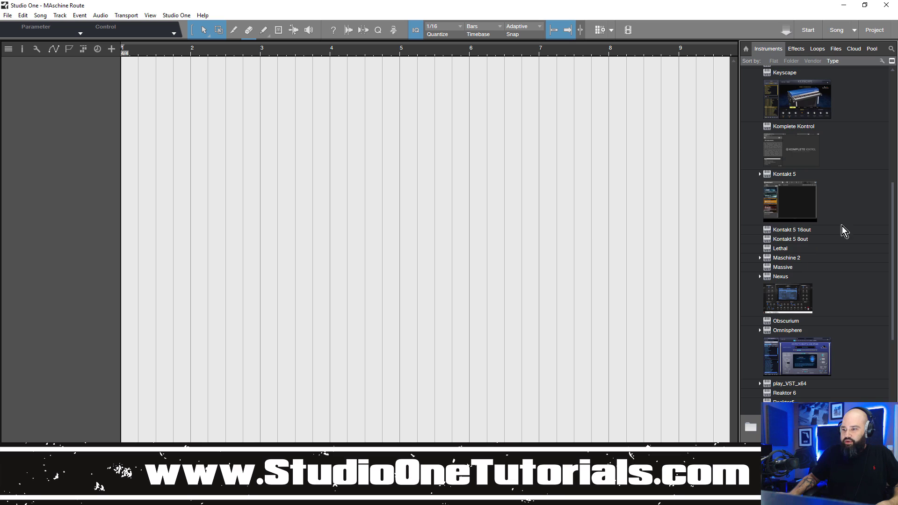
{"action": "left_click_drag", "start_coordinate": [794, 259], "coordinate": [72, 97]}
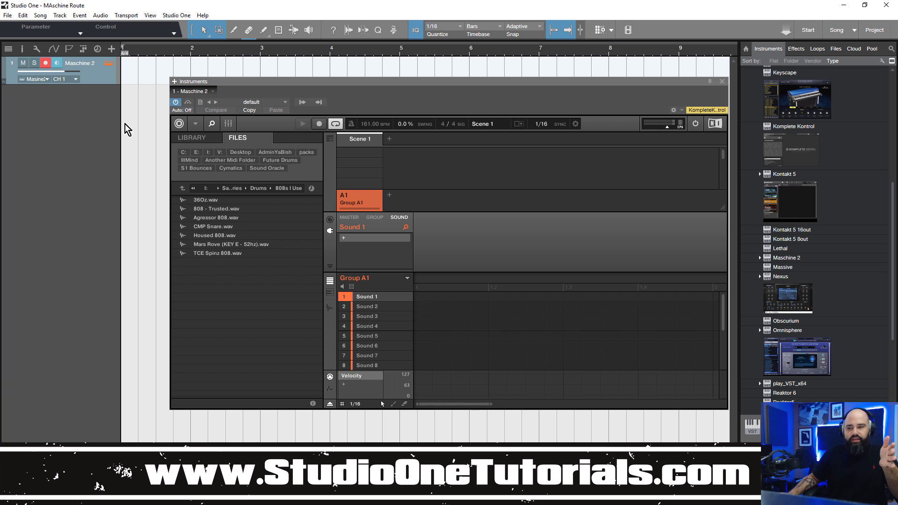
{"action": "left_click_drag", "start_coordinate": [329, 81], "coordinate": [280, 60]}
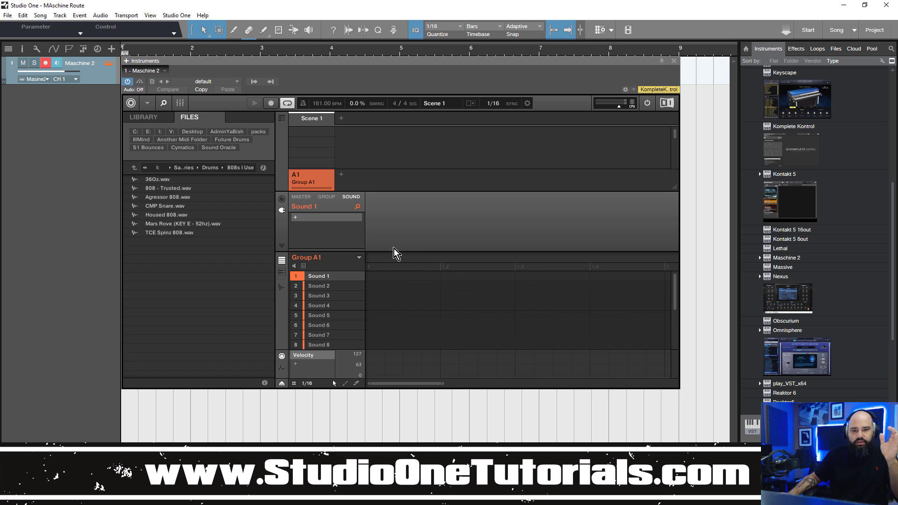
Show the sound's Output > Audio properties and step through Group A1's Sounds 1 to 7
{"action": "left_click", "coordinate": [282, 199]}
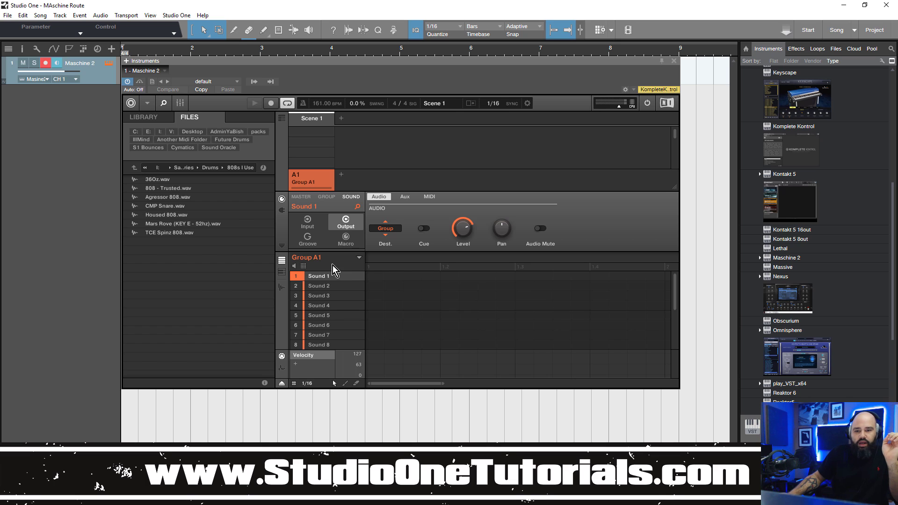
{"action": "left_click", "coordinate": [325, 286]}
{"action": "left_click", "coordinate": [323, 296]}
{"action": "left_click", "coordinate": [322, 325]}
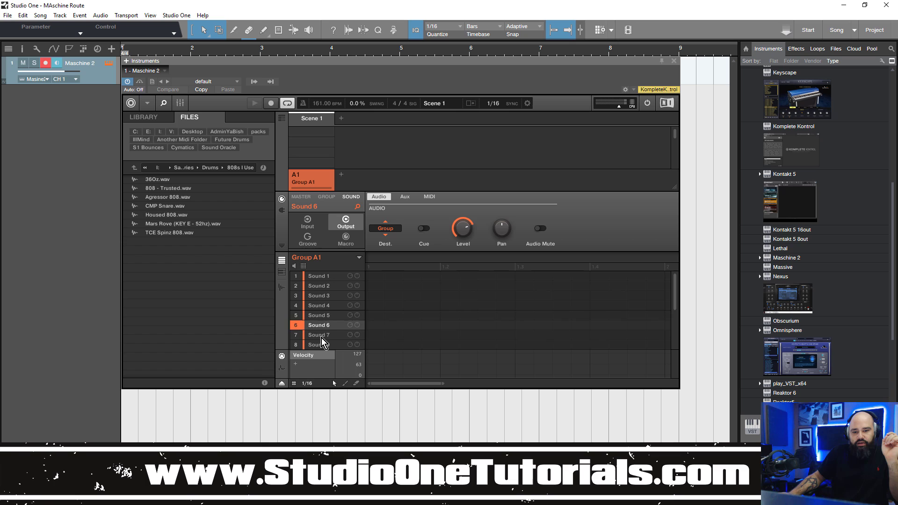
{"action": "left_click", "coordinate": [321, 335]}
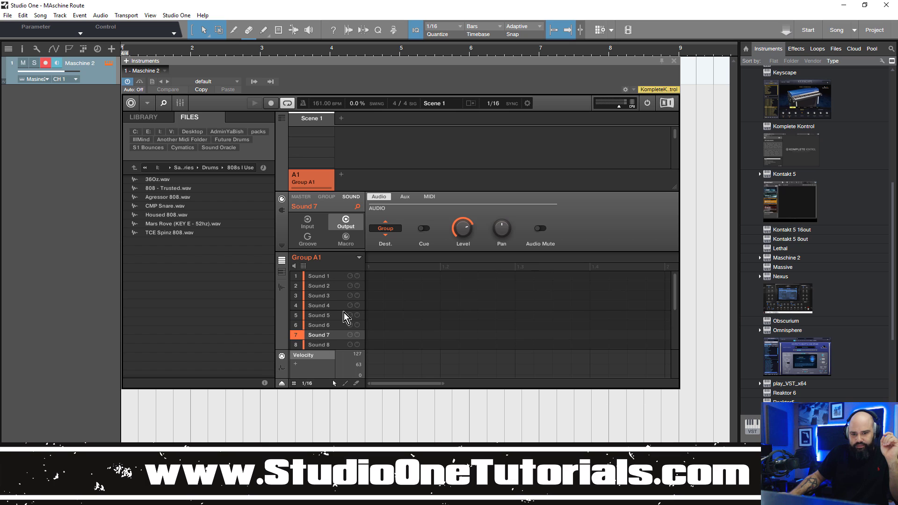
{"action": "left_click", "coordinate": [335, 344]}
{"action": "left_click", "coordinate": [335, 324]}
{"action": "left_click", "coordinate": [330, 296]}
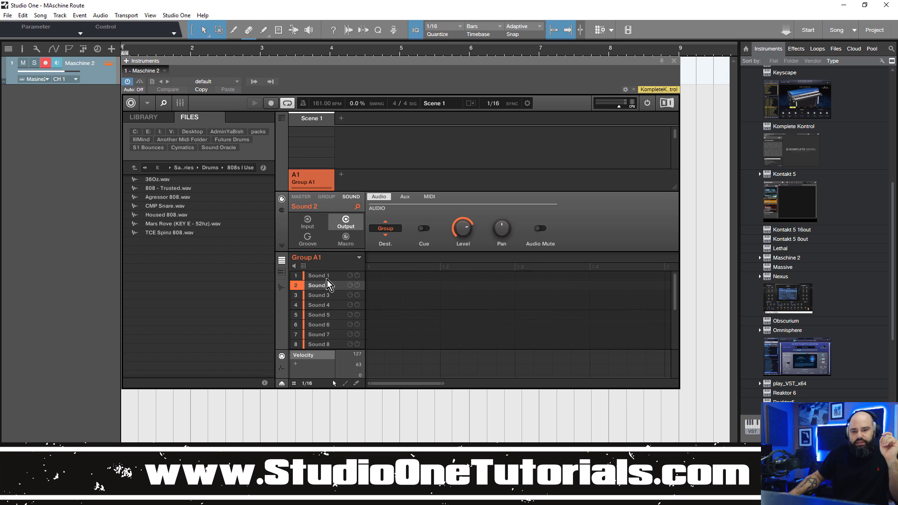
{"action": "left_click", "coordinate": [326, 277]}
Select Sound 5 and bring up its destination list, Group through Ext. 16
{"action": "left_click", "coordinate": [325, 296]}
{"action": "left_click", "coordinate": [324, 316]}
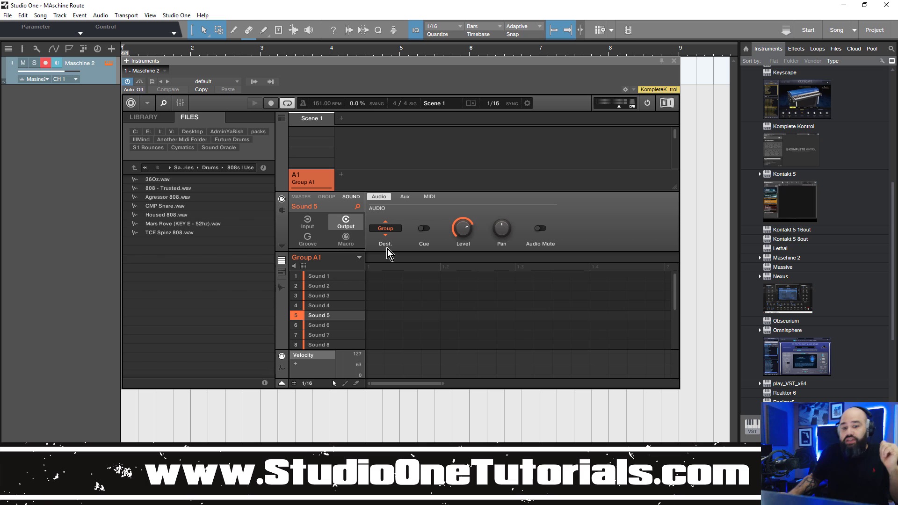
{"action": "left_click", "coordinate": [391, 230]}
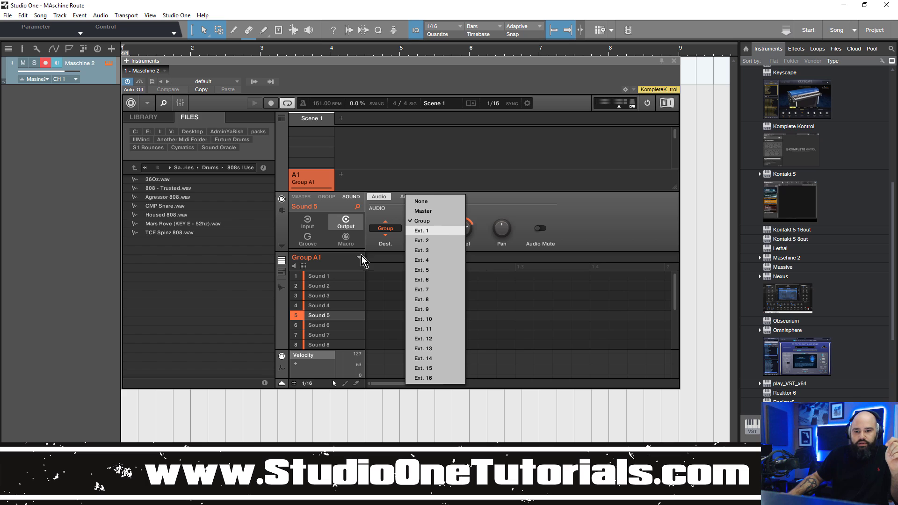
Route Sounds 1–4 to outputs Ext. 1, Ext. 2, Ext. 3 and Ext. 4
{"action": "left_click", "coordinate": [323, 275]}
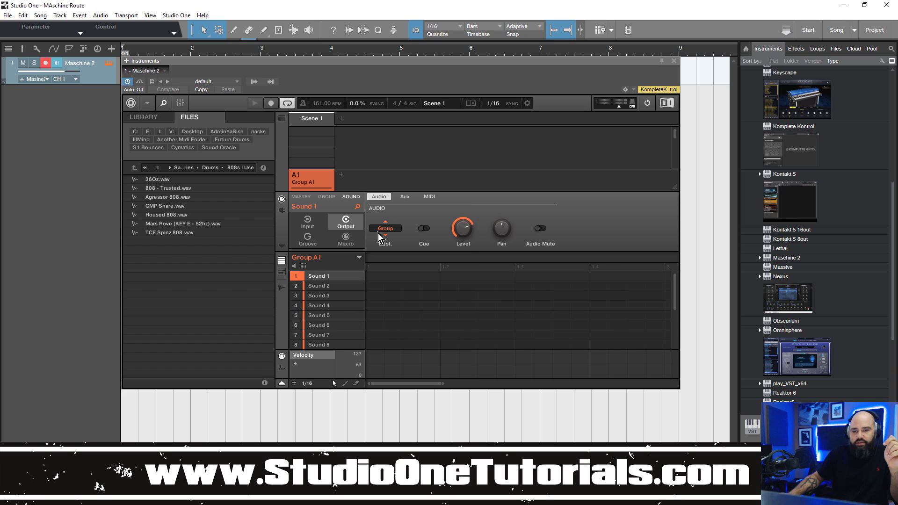
{"action": "left_click", "coordinate": [397, 232]}
{"action": "left_click", "coordinate": [430, 229]}
{"action": "left_click", "coordinate": [327, 286]}
{"action": "left_click", "coordinate": [388, 229]}
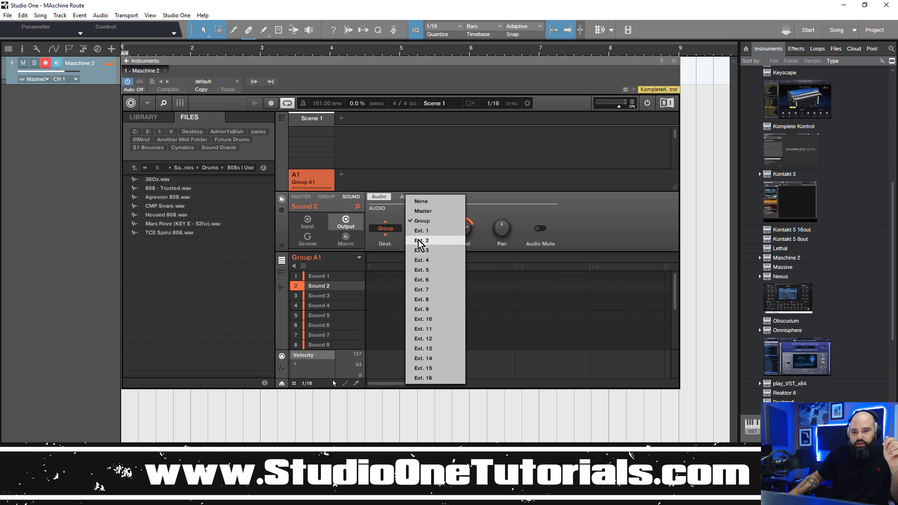
{"action": "left_click", "coordinate": [423, 243]}
{"action": "left_click", "coordinate": [327, 298]}
{"action": "left_click", "coordinate": [385, 228]}
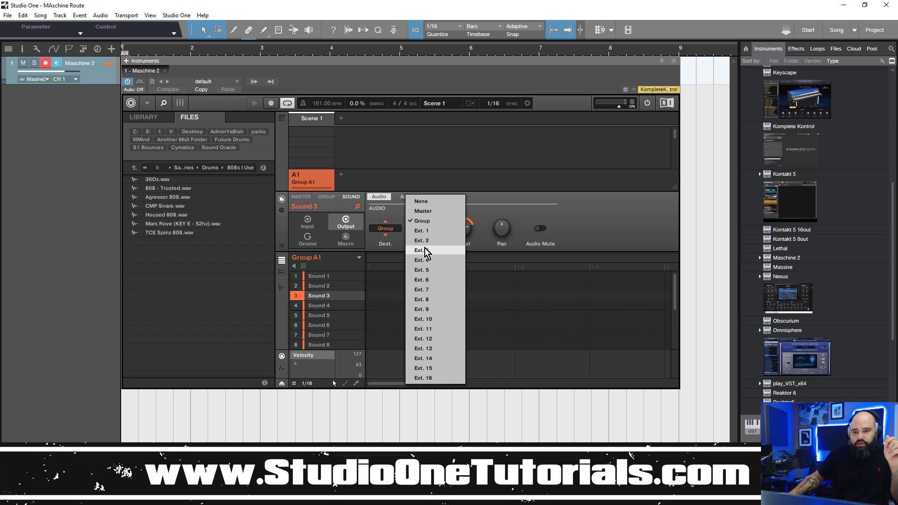
{"action": "left_click", "coordinate": [425, 252]}
{"action": "left_click", "coordinate": [354, 305]}
{"action": "left_click", "coordinate": [386, 229]}
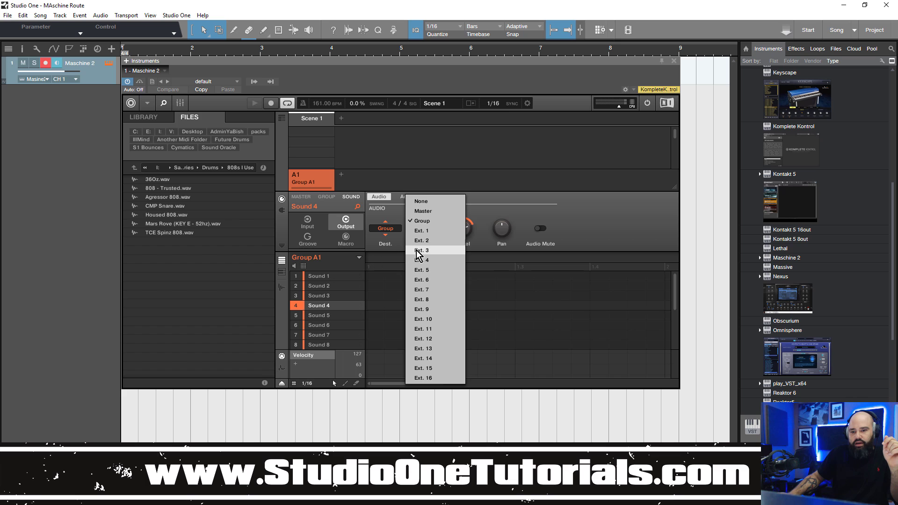
{"action": "left_click", "coordinate": [420, 260]}
Route Sounds 5–7 to outputs Ext. 5, Ext. 6 and Ext. 7
{"action": "left_click", "coordinate": [336, 316]}
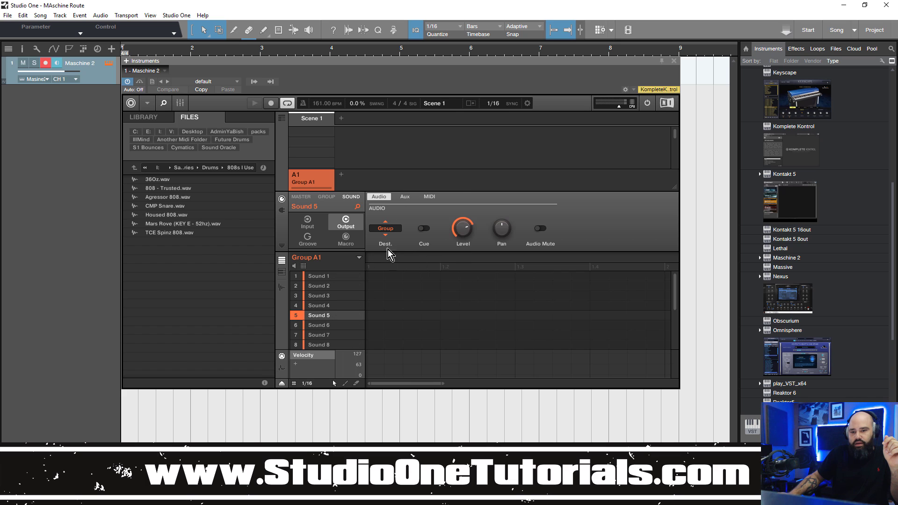
{"action": "left_click", "coordinate": [395, 230]}
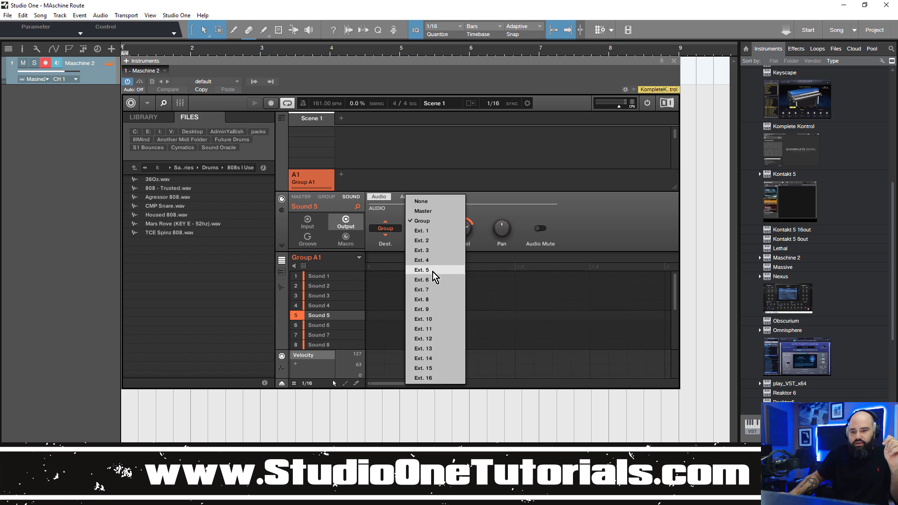
{"action": "left_click", "coordinate": [433, 270]}
{"action": "left_click", "coordinate": [330, 324]}
{"action": "left_click", "coordinate": [385, 228]}
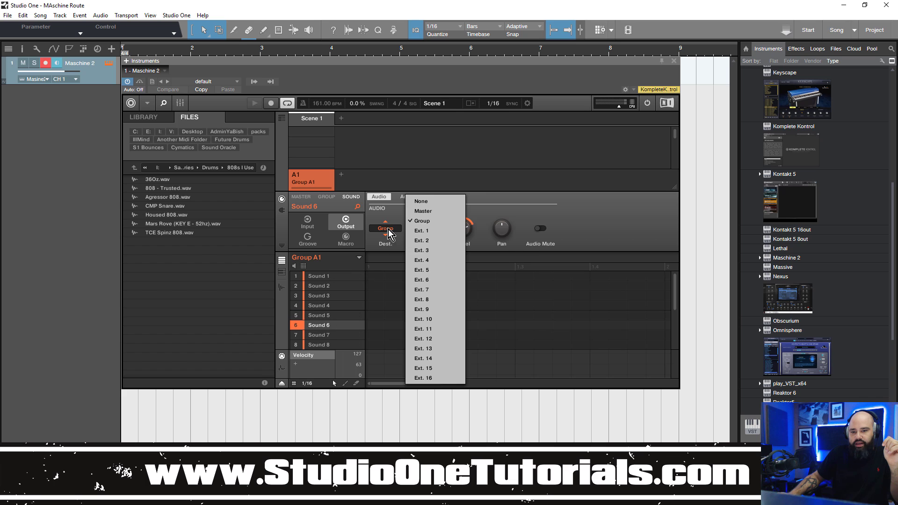
{"action": "left_click", "coordinate": [318, 337]}
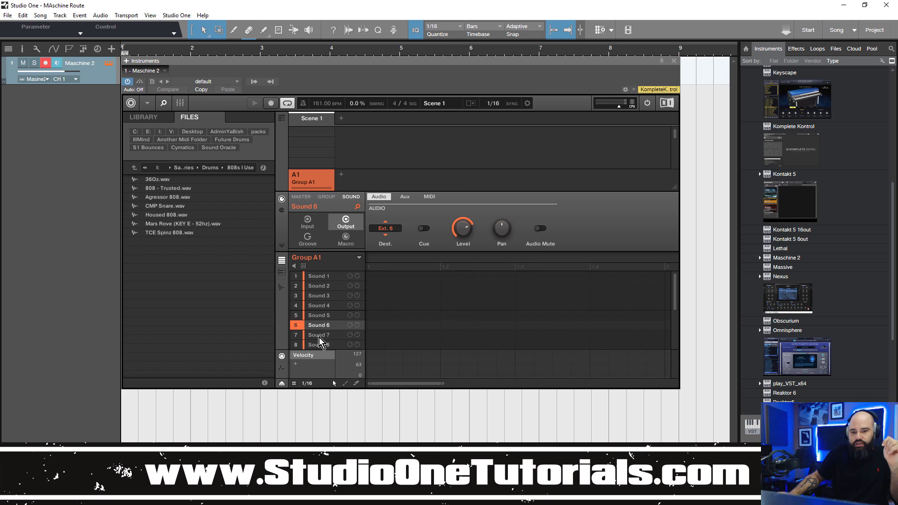
{"action": "left_click", "coordinate": [322, 335]}
{"action": "left_click", "coordinate": [399, 229]}
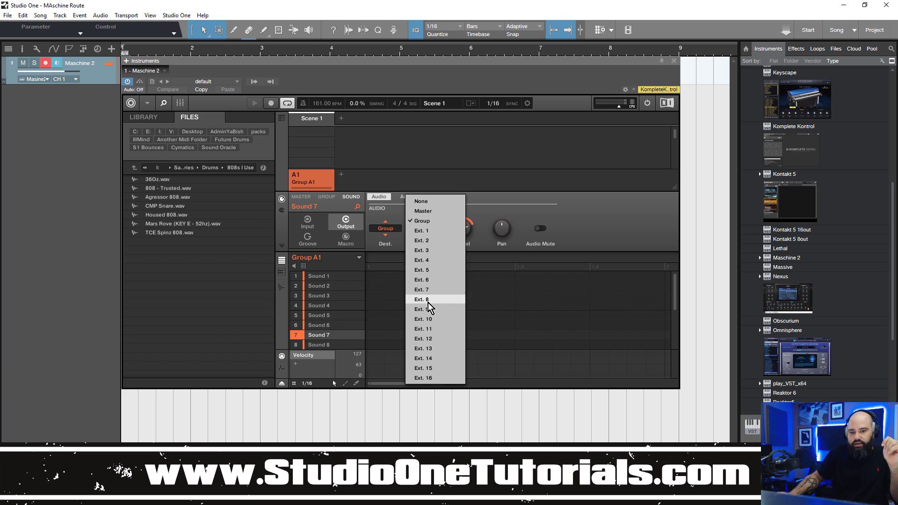
{"action": "left_click", "coordinate": [431, 290]}
{"action": "scroll", "coordinate": [330, 318], "scroll_direction": "down", "scroll_amount": 2}
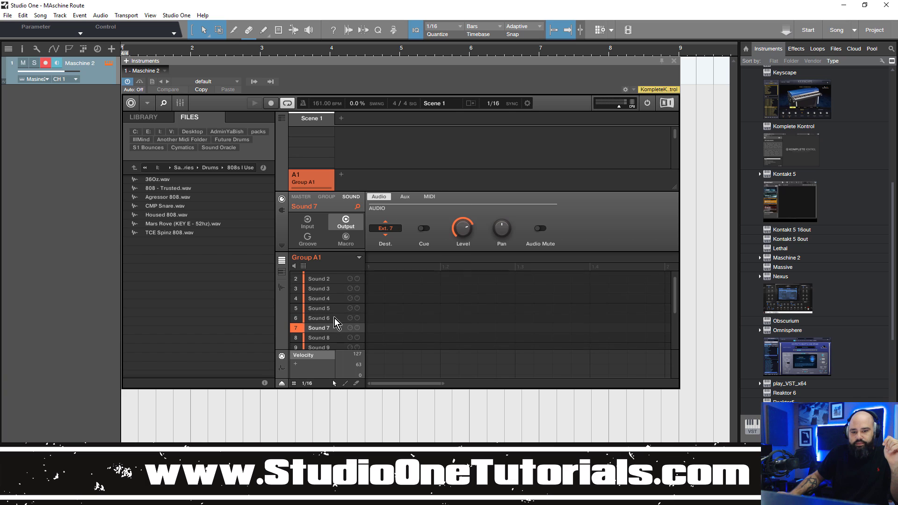
{"action": "scroll", "coordinate": [332, 317], "scroll_direction": "down", "scroll_amount": 3}
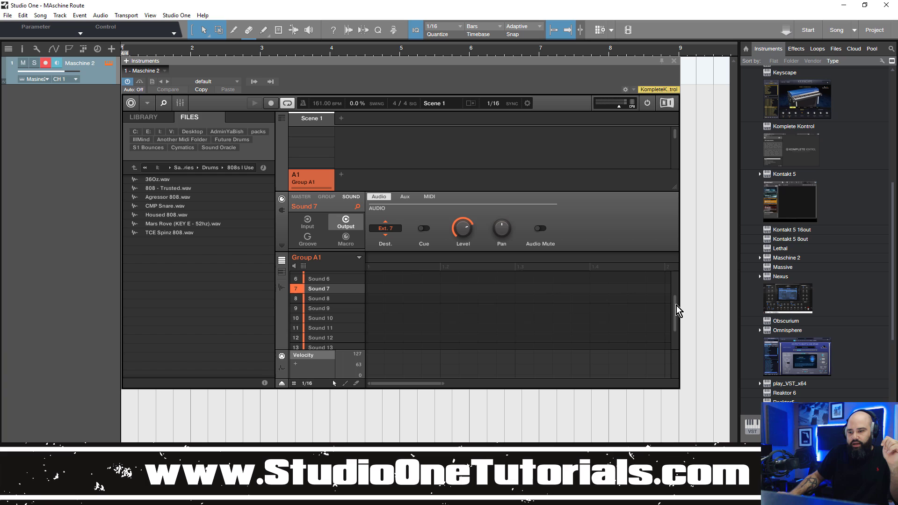
{"action": "left_click_drag", "start_coordinate": [676, 308], "coordinate": [675, 316]}
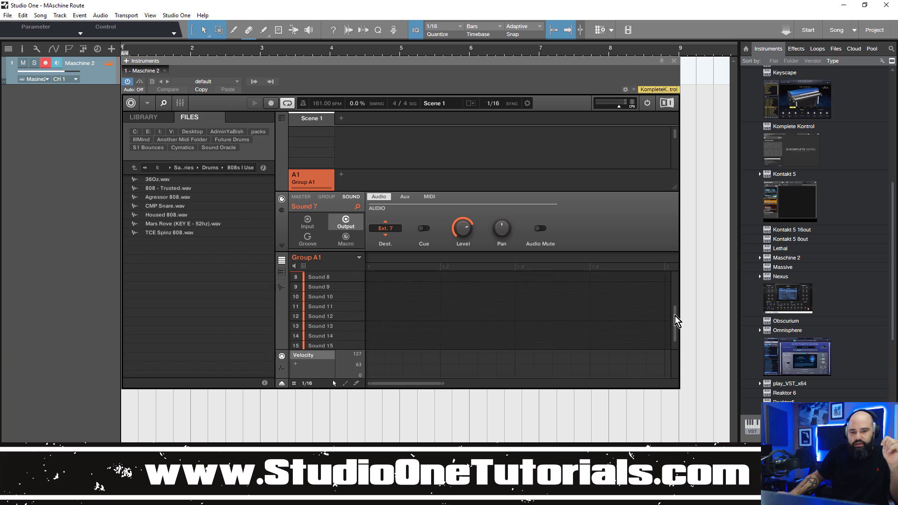
Route Sounds 8–11 to outputs Ext. 8, Ext. 9, Ext. 10 and Ext. 11
{"action": "left_click", "coordinate": [332, 277]}
{"action": "left_click", "coordinate": [394, 228]}
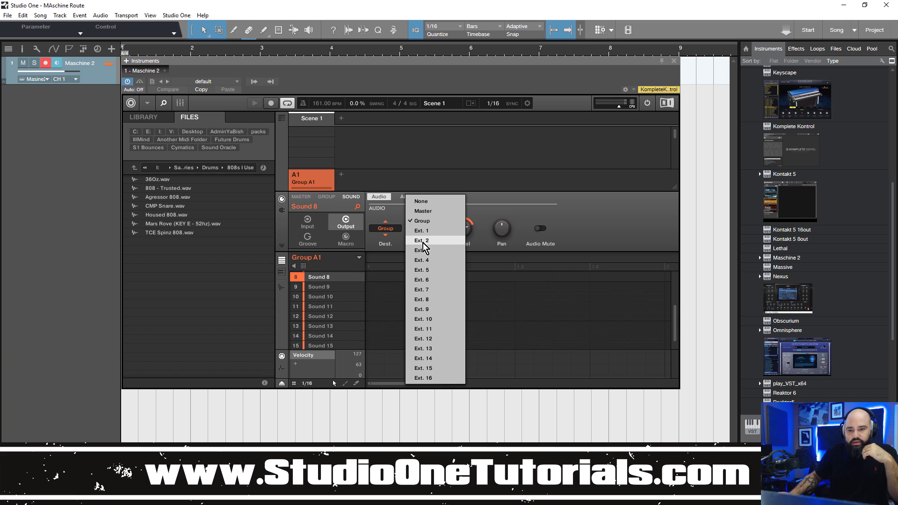
{"action": "left_click", "coordinate": [438, 301]}
{"action": "left_click", "coordinate": [335, 288]}
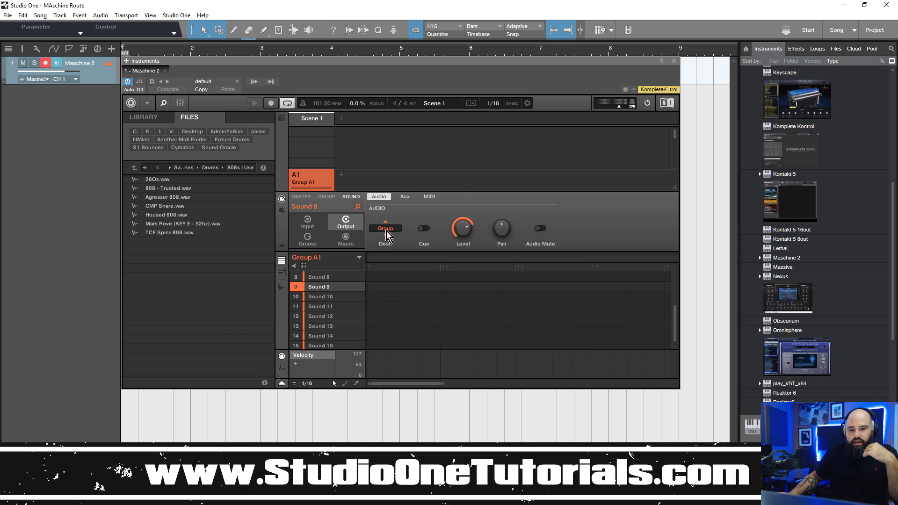
{"action": "left_click", "coordinate": [385, 228]}
{"action": "left_click", "coordinate": [423, 309]}
{"action": "left_click", "coordinate": [327, 297]}
{"action": "left_click", "coordinate": [386, 229]}
{"action": "left_click", "coordinate": [430, 319]}
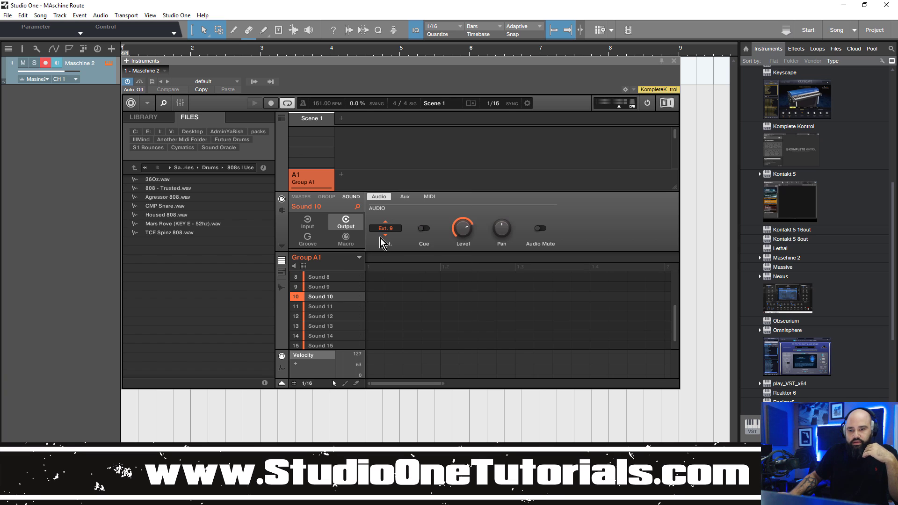
{"action": "left_click", "coordinate": [327, 306]}
{"action": "left_click", "coordinate": [386, 229]}
{"action": "left_click", "coordinate": [423, 329]}
Route Sounds 12–16 to outputs Ext. 12 through Ext. 16
{"action": "left_click", "coordinate": [328, 316]}
{"action": "left_click", "coordinate": [386, 228]}
{"action": "left_click", "coordinate": [423, 339]}
{"action": "left_click", "coordinate": [327, 326]}
{"action": "left_click", "coordinate": [385, 229]}
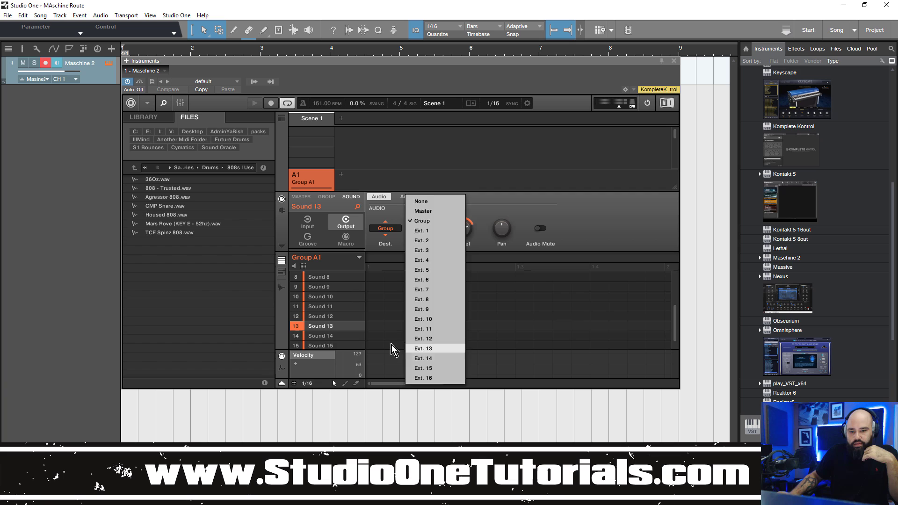
{"action": "left_click", "coordinate": [423, 348]}
{"action": "left_click", "coordinate": [328, 336]}
{"action": "left_click", "coordinate": [385, 228]}
{"action": "left_click", "coordinate": [435, 358]}
{"action": "left_click", "coordinate": [327, 345]}
{"action": "left_click", "coordinate": [385, 229]}
{"action": "left_click", "coordinate": [431, 368]}
{"action": "left_click", "coordinate": [331, 342]}
{"action": "left_click", "coordinate": [385, 229]}
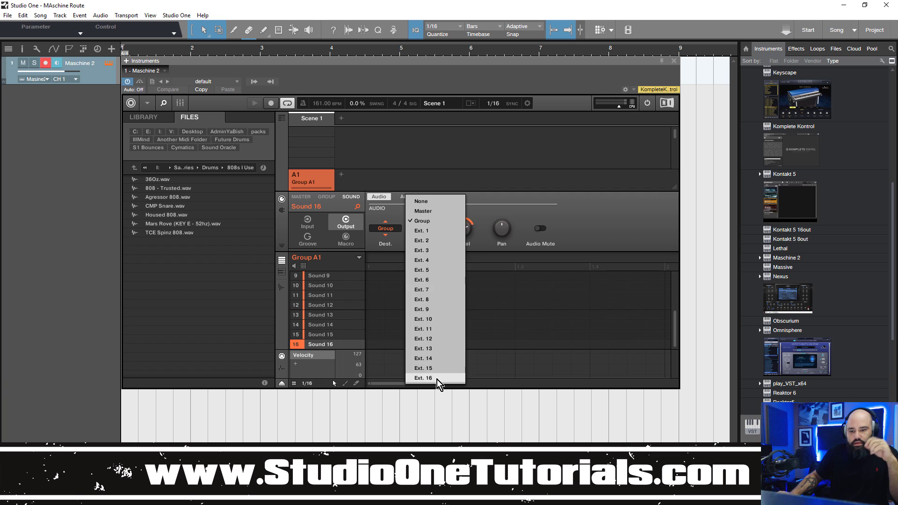
{"action": "left_click", "coordinate": [436, 378]}
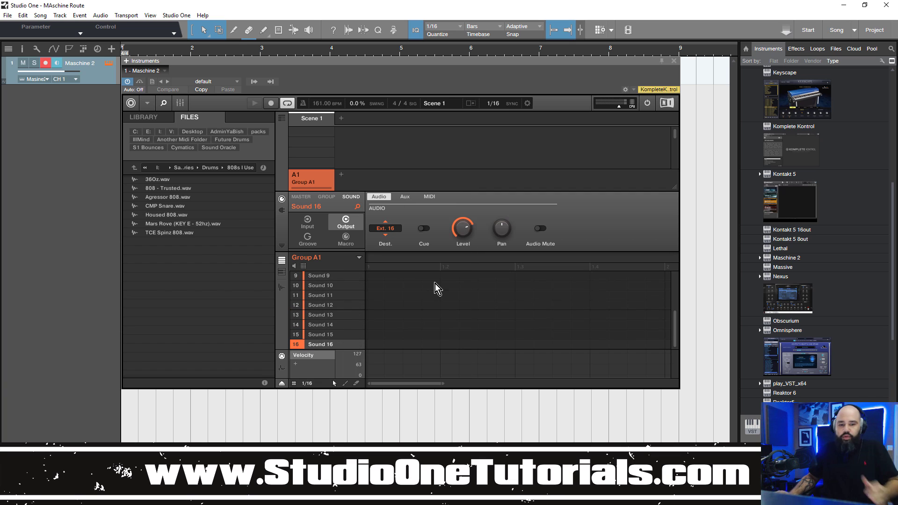
Show Sound 16's Input > MIDI settings, reading Source Default and Channel All
{"action": "left_click", "coordinate": [311, 219]}
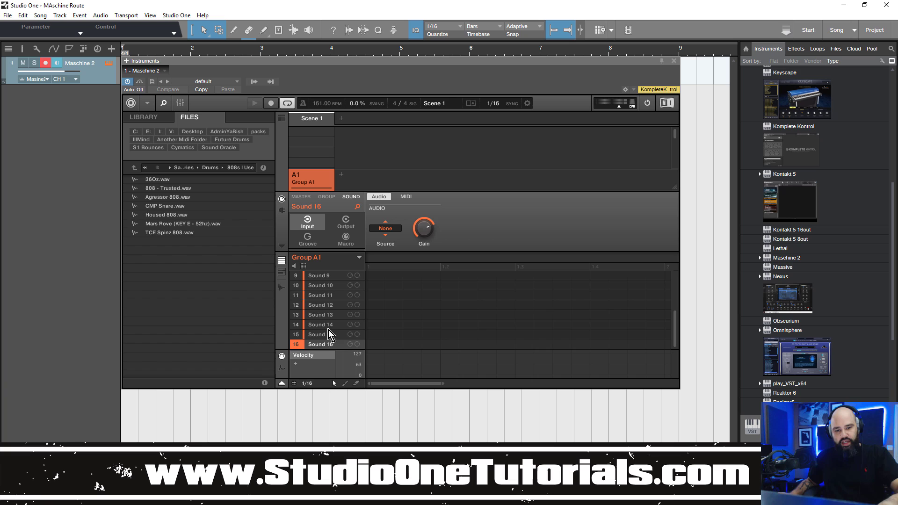
{"action": "scroll", "coordinate": [322, 315], "scroll_direction": "up", "scroll_amount": 4}
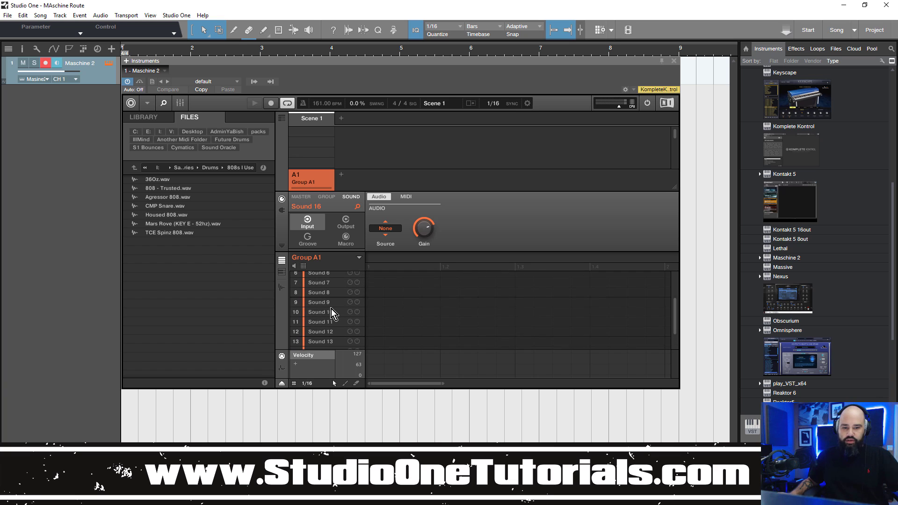
{"action": "scroll", "coordinate": [330, 307], "scroll_direction": "up", "scroll_amount": 4}
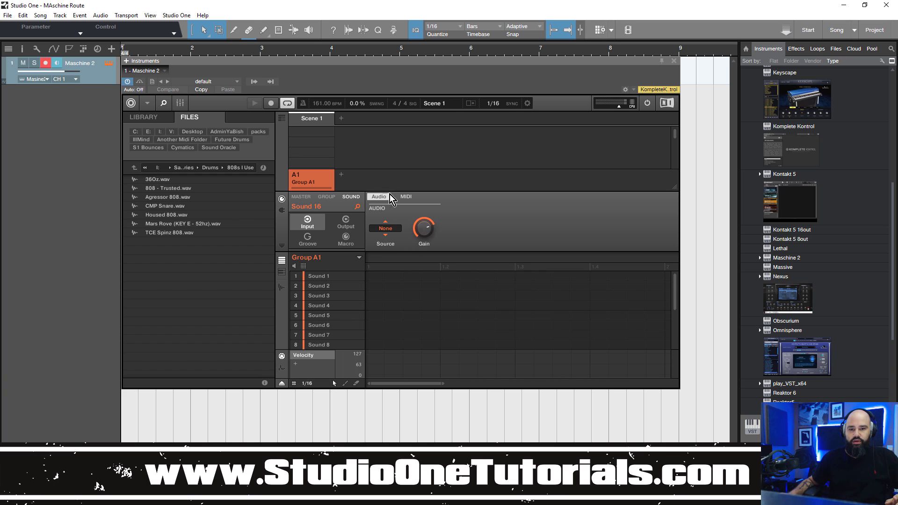
{"action": "left_click", "coordinate": [407, 197]}
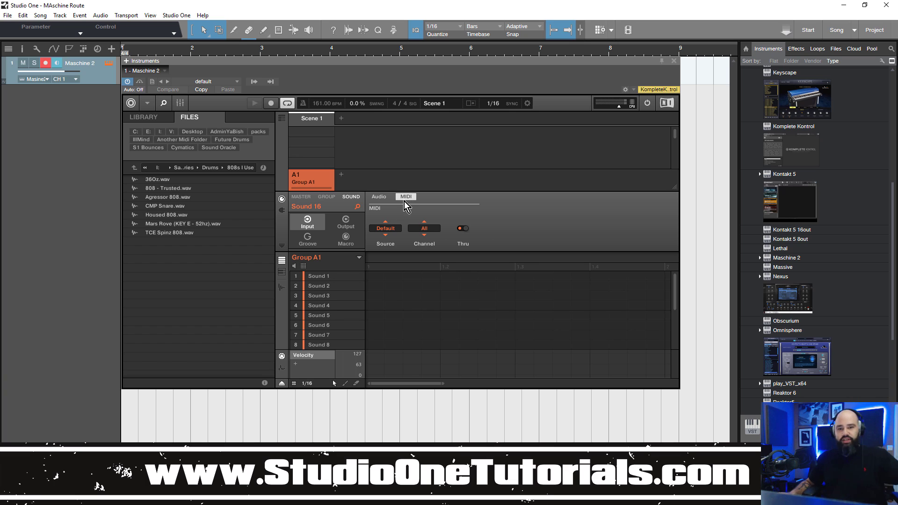
Set the MIDI input source to Host, then confirm Sounds 1 and 16 read Host
{"action": "left_click", "coordinate": [398, 228]}
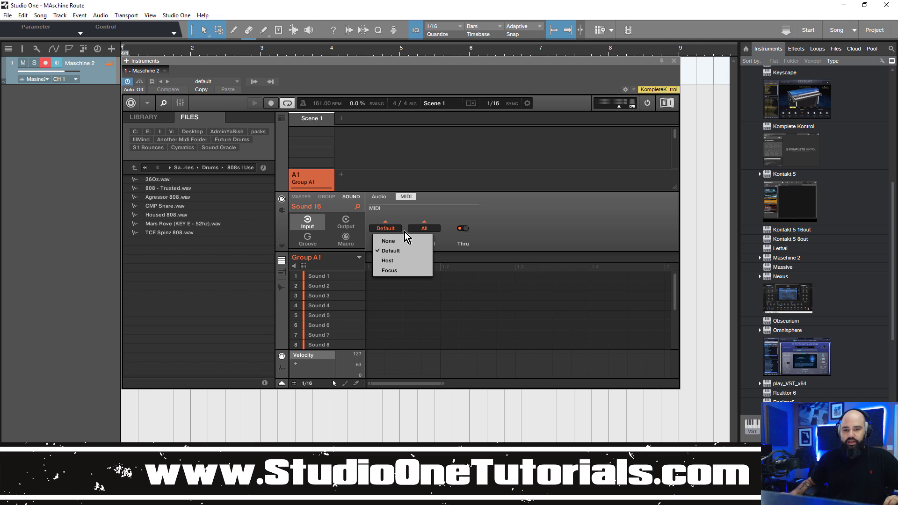
{"action": "left_click", "coordinate": [411, 261]}
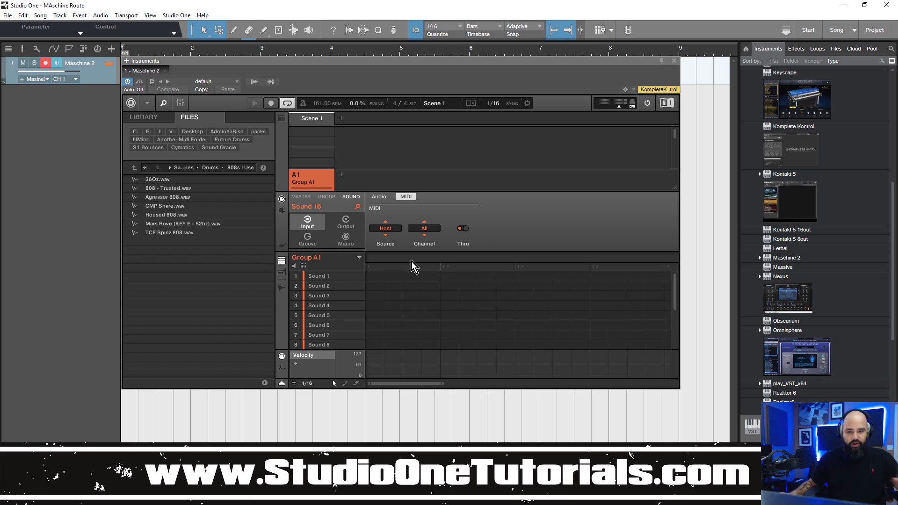
{"action": "left_click", "coordinate": [327, 277]}
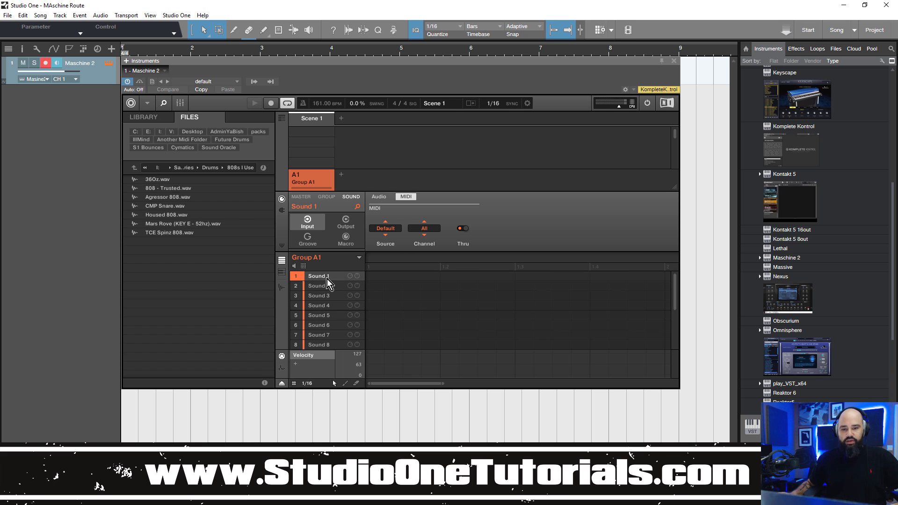
{"action": "scroll", "coordinate": [360, 341], "scroll_direction": "down", "scroll_amount": 3}
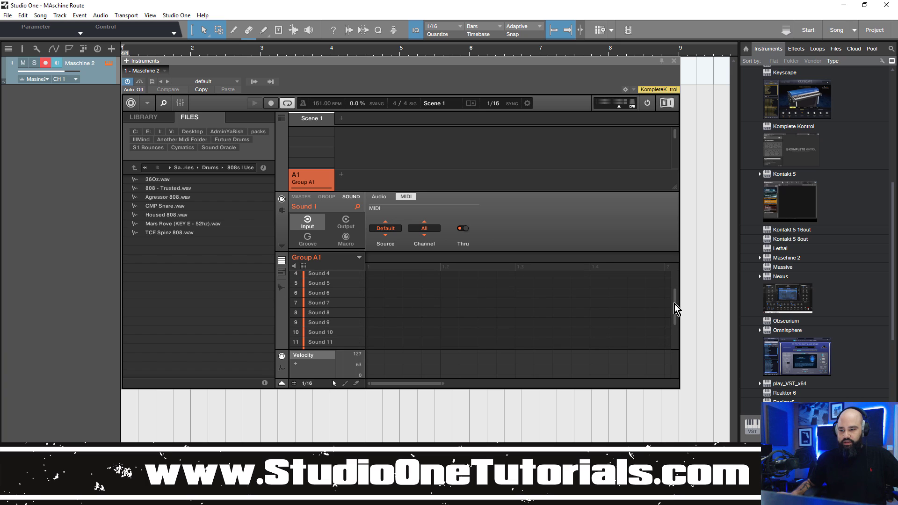
{"action": "left_click_drag", "start_coordinate": [674, 304], "coordinate": [652, 276]}
{"action": "left_click", "coordinate": [321, 345]}
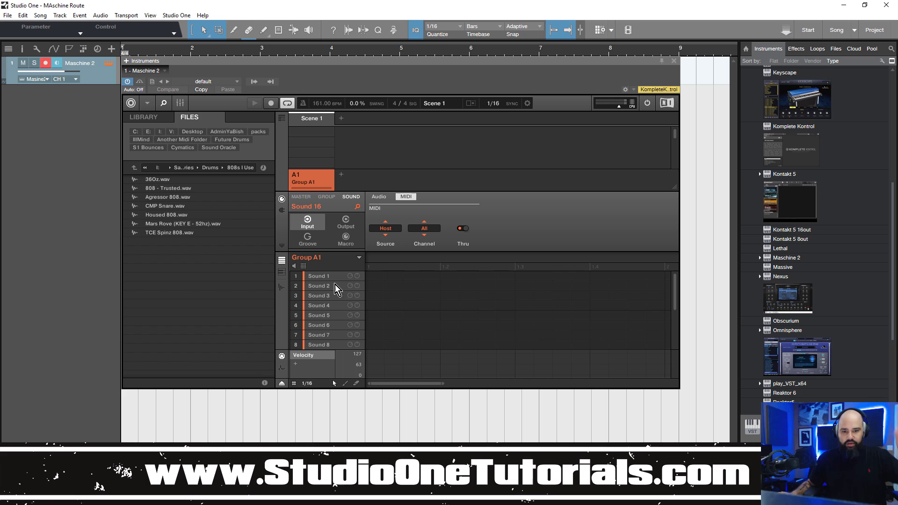
{"action": "left_click", "coordinate": [396, 231]}
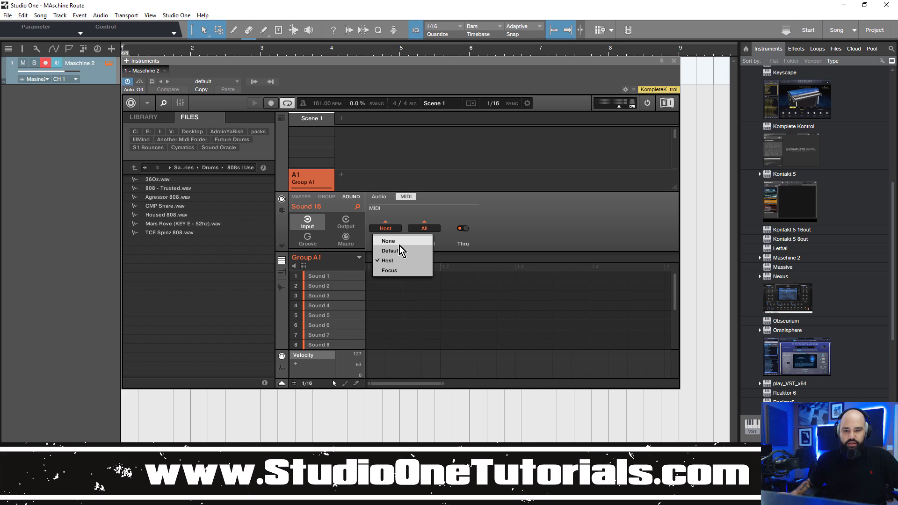
{"action": "key", "text": "Escape"}
Check the MIDI source on Sounds 6, 7, 2, 1, 16 and 15
{"action": "left_click", "coordinate": [339, 323]}
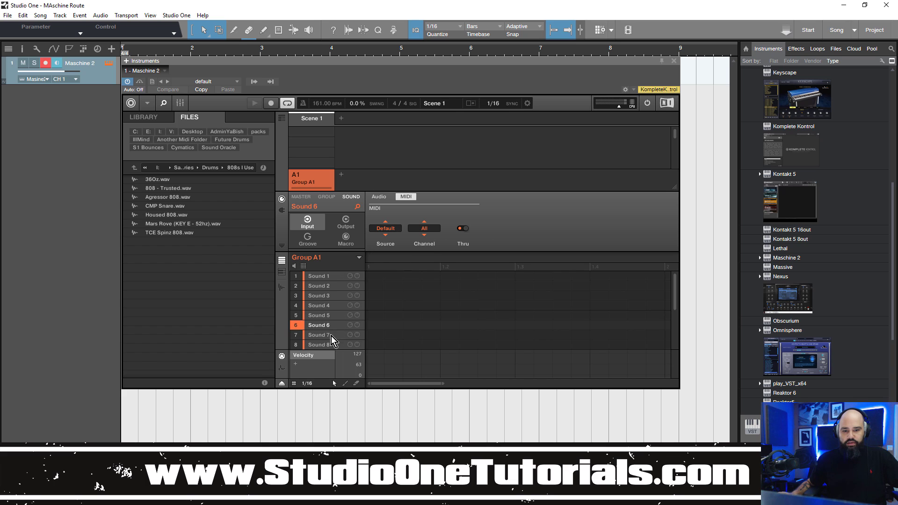
{"action": "left_click", "coordinate": [331, 336]}
{"action": "left_click", "coordinate": [331, 322]}
{"action": "left_click", "coordinate": [335, 282]}
{"action": "left_click", "coordinate": [335, 280]}
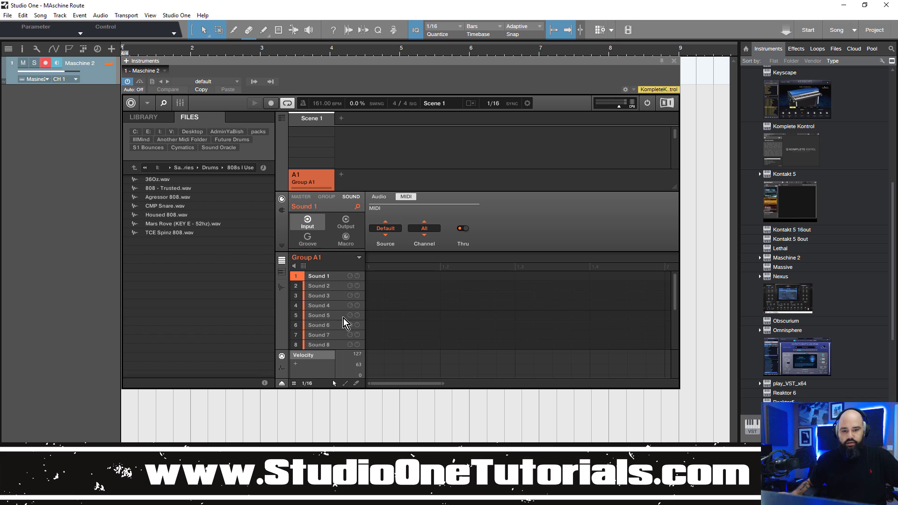
{"action": "scroll", "coordinate": [399, 302], "scroll_direction": "down", "scroll_amount": 2}
{"action": "scroll", "coordinate": [393, 311], "scroll_direction": "down", "scroll_amount": 2}
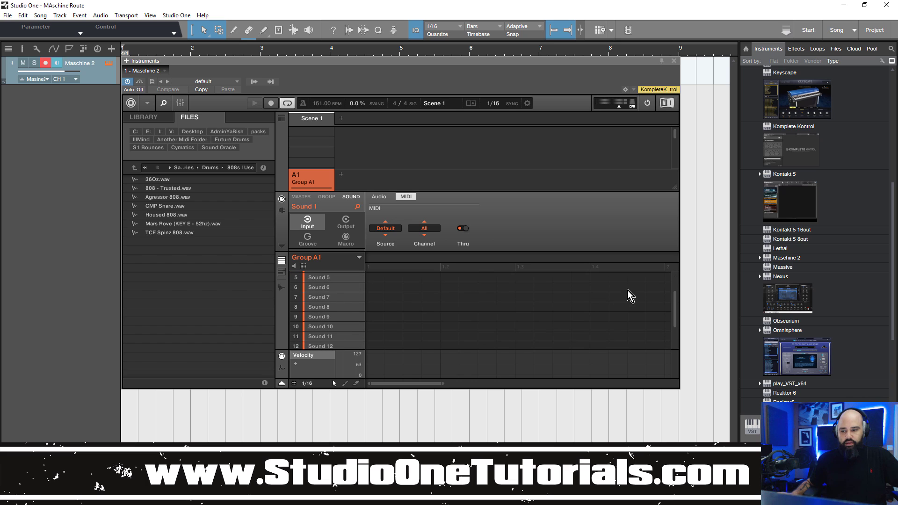
{"action": "left_click_drag", "start_coordinate": [671, 307], "coordinate": [671, 365]}
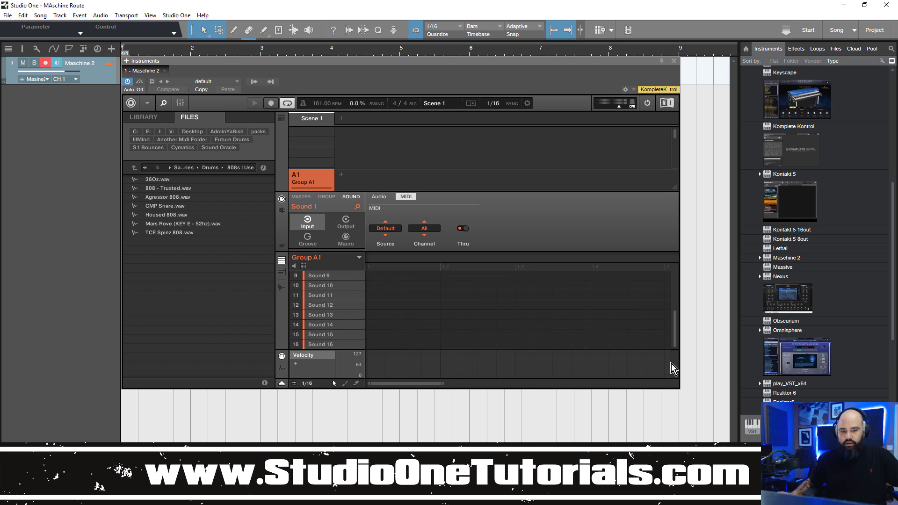
{"action": "left_click", "coordinate": [337, 344]}
{"action": "left_click", "coordinate": [337, 339]}
{"action": "left_click", "coordinate": [338, 344]}
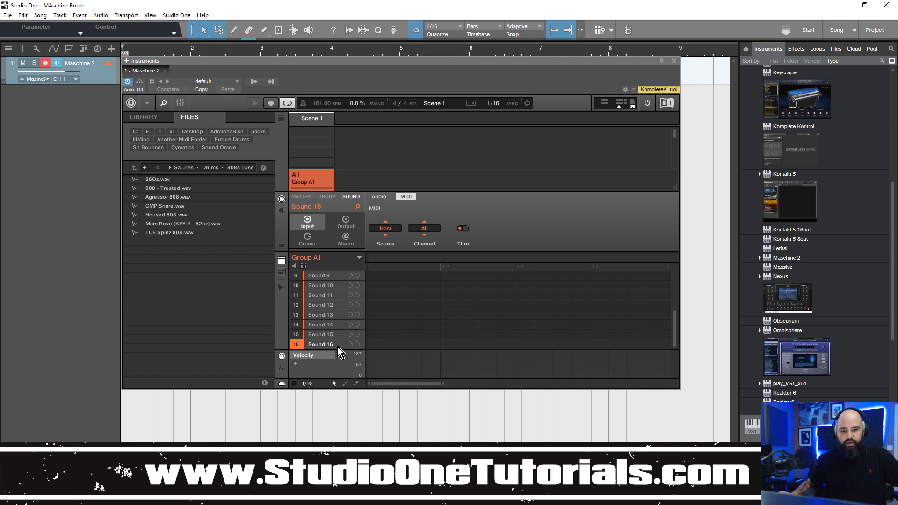
{"action": "left_click", "coordinate": [338, 337]}
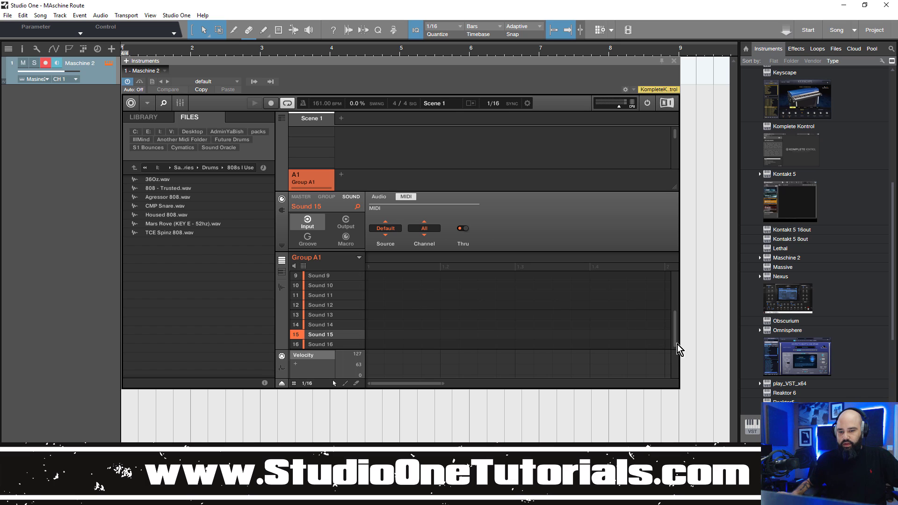
{"action": "left_click_drag", "start_coordinate": [677, 344], "coordinate": [672, 258]}
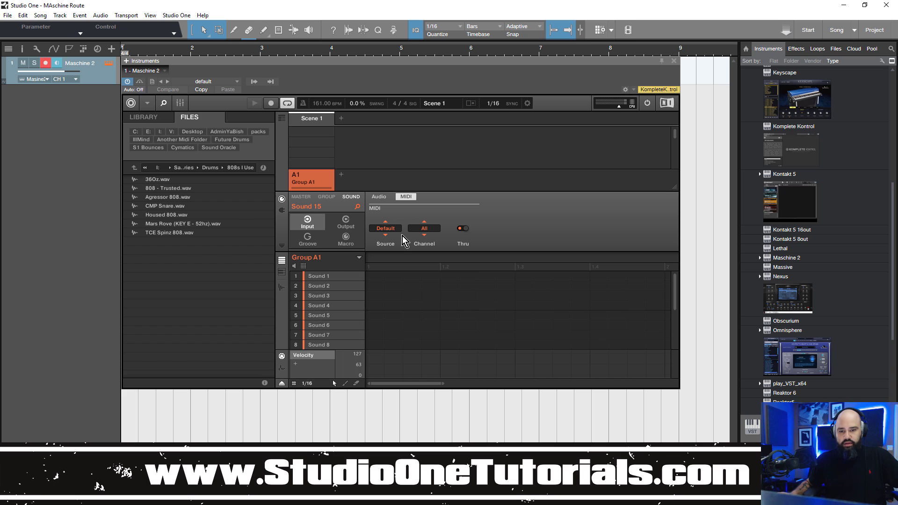
Check that Sounds 3, 5, 2 and 1 use the Host MIDI source
{"action": "left_click", "coordinate": [341, 294]}
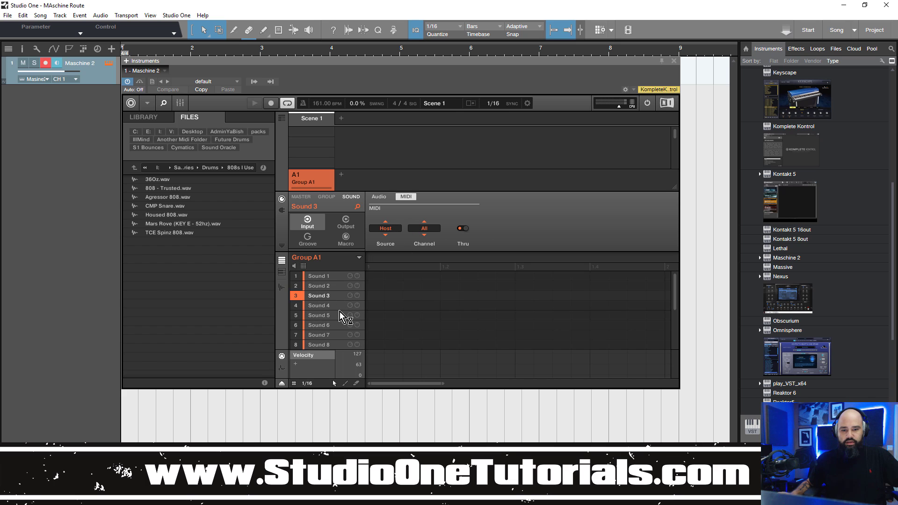
{"action": "left_click", "coordinate": [340, 314]}
{"action": "mouse_move", "coordinate": [340, 335]}
{"action": "left_mouse_down"}
{"action": "mouse_move", "coordinate": [334, 349]}
{"action": "mouse_move", "coordinate": [331, 305]}
{"action": "left_mouse_up"}
{"action": "scroll", "coordinate": [336, 307], "scroll_direction": "up", "scroll_amount": 1}
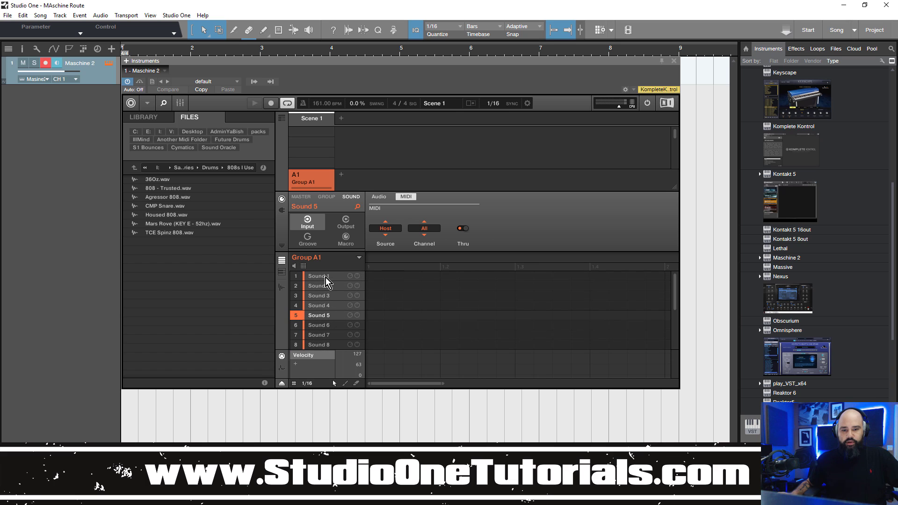
{"action": "double_click", "coordinate": [325, 276]}
{"action": "left_click", "coordinate": [336, 286]}
{"action": "left_click", "coordinate": [340, 277]}
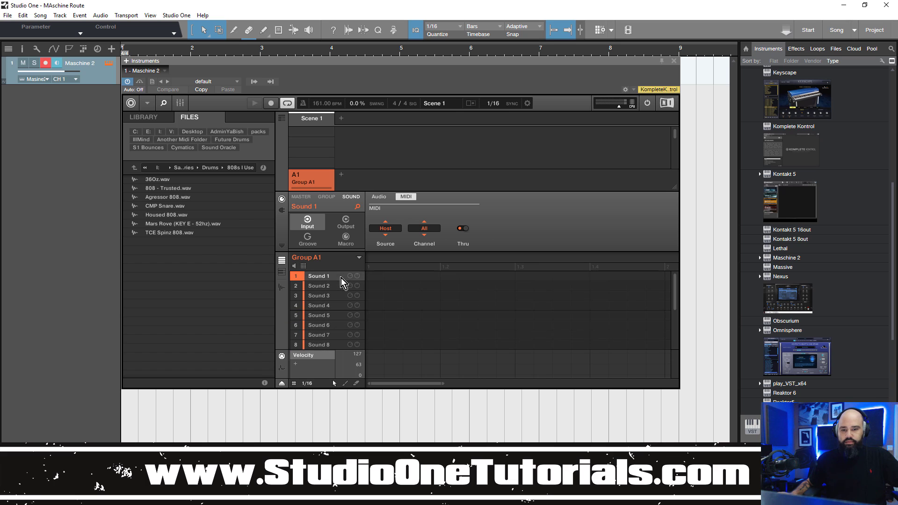
Set Maschine Sounds 1–4 to receive on MIDI channels 1–4
{"action": "left_click", "coordinate": [431, 231]}
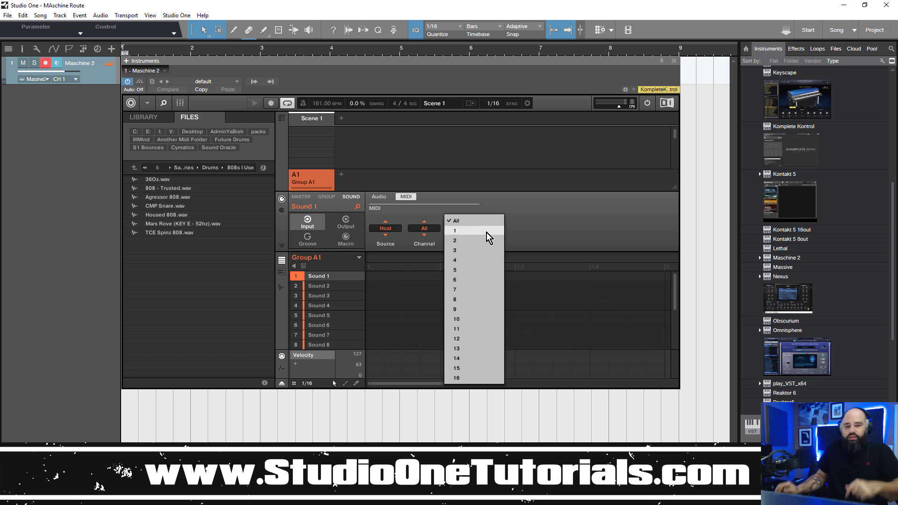
{"action": "left_click", "coordinate": [347, 287]}
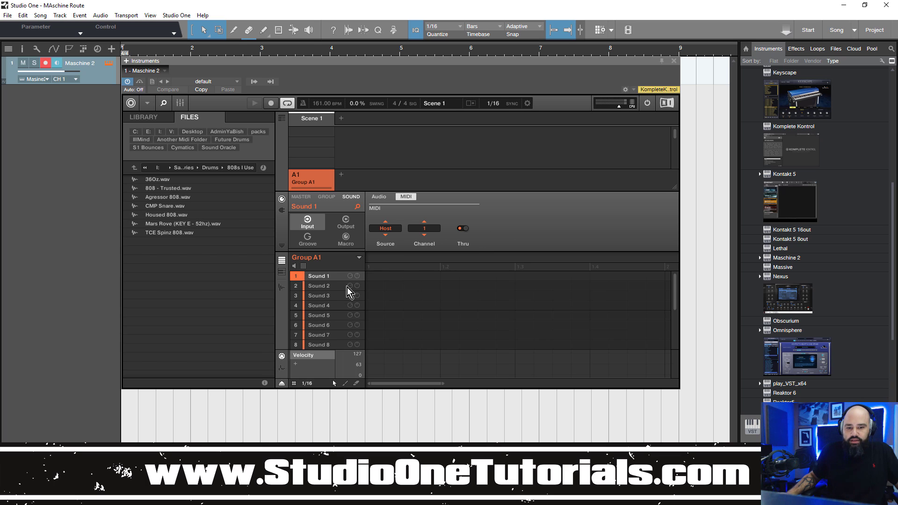
{"action": "left_click", "coordinate": [334, 286]}
{"action": "left_click", "coordinate": [426, 228]}
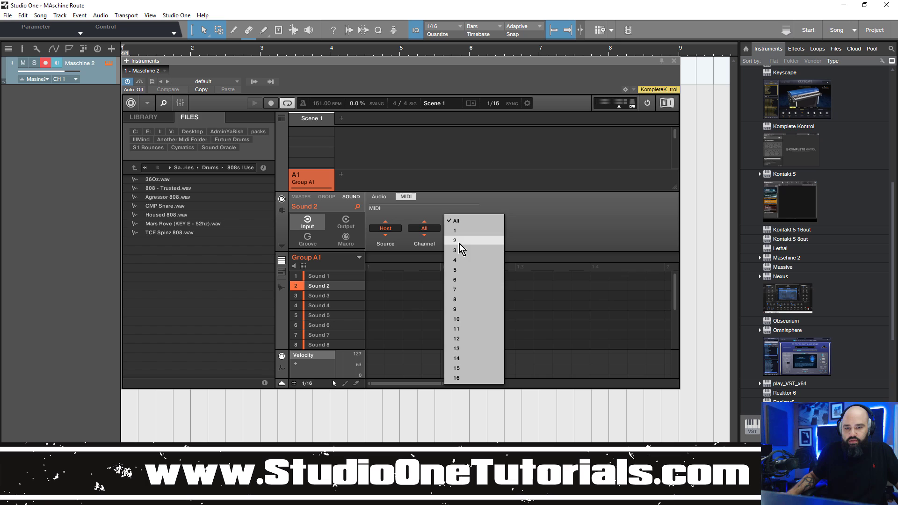
{"action": "left_click", "coordinate": [341, 297]}
{"action": "left_click", "coordinate": [340, 296]}
{"action": "left_click", "coordinate": [420, 231]}
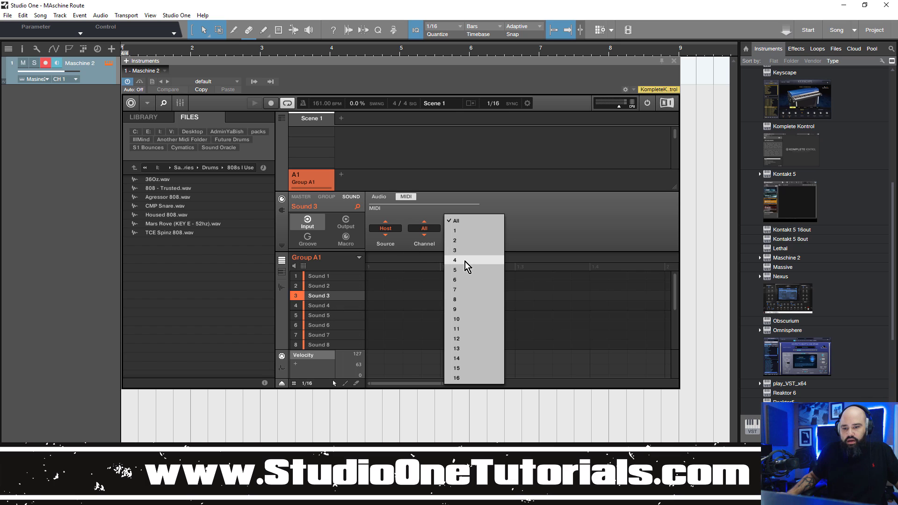
{"action": "left_click", "coordinate": [464, 254]}
{"action": "left_click", "coordinate": [330, 307]}
{"action": "left_click", "coordinate": [422, 228]}
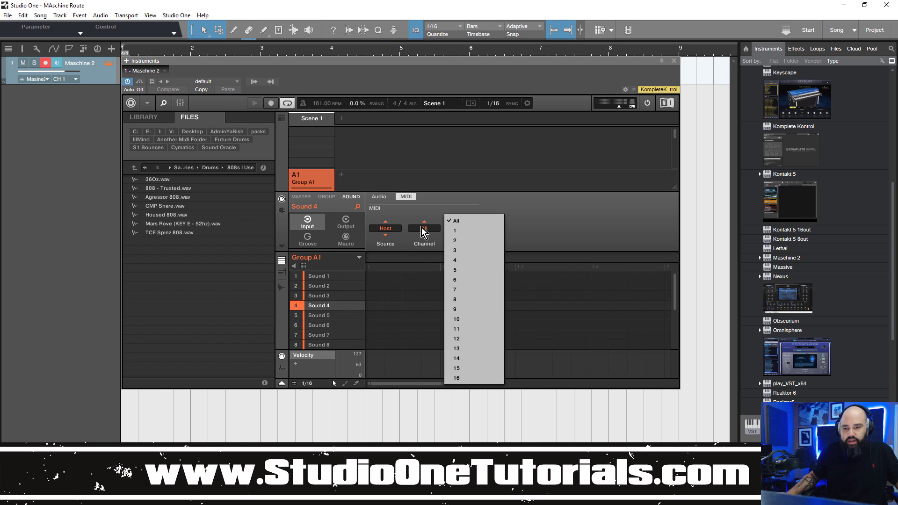
{"action": "left_click", "coordinate": [463, 260]}
Set Maschine Sounds 5–8 to receive on MIDI channels 5–8
{"action": "left_click", "coordinate": [324, 316]}
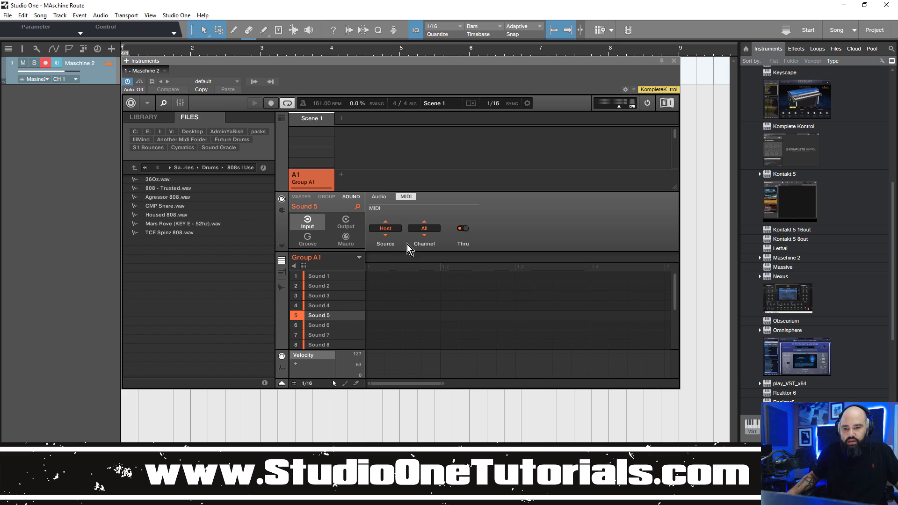
{"action": "left_click", "coordinate": [419, 229]}
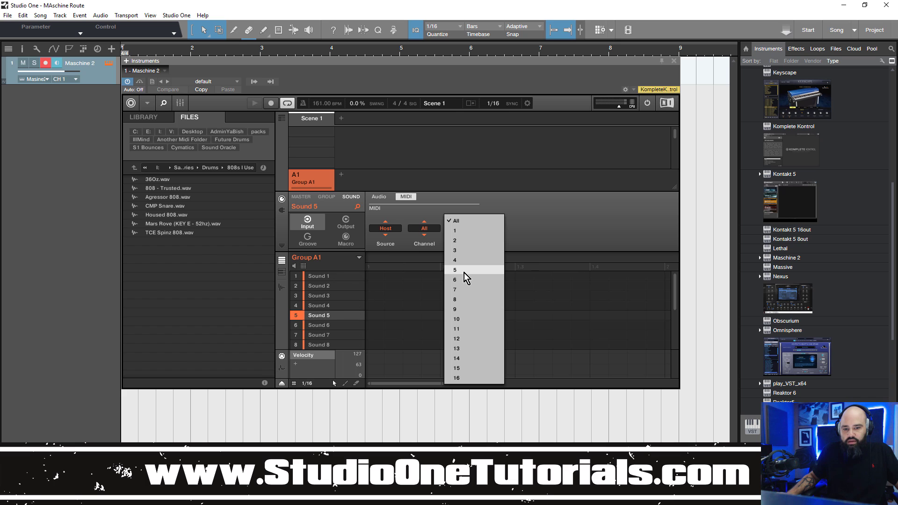
{"action": "left_click", "coordinate": [464, 272]}
{"action": "left_click", "coordinate": [337, 325]}
{"action": "left_click", "coordinate": [423, 228]}
{"action": "left_click", "coordinate": [468, 280]}
{"action": "left_click", "coordinate": [322, 335]}
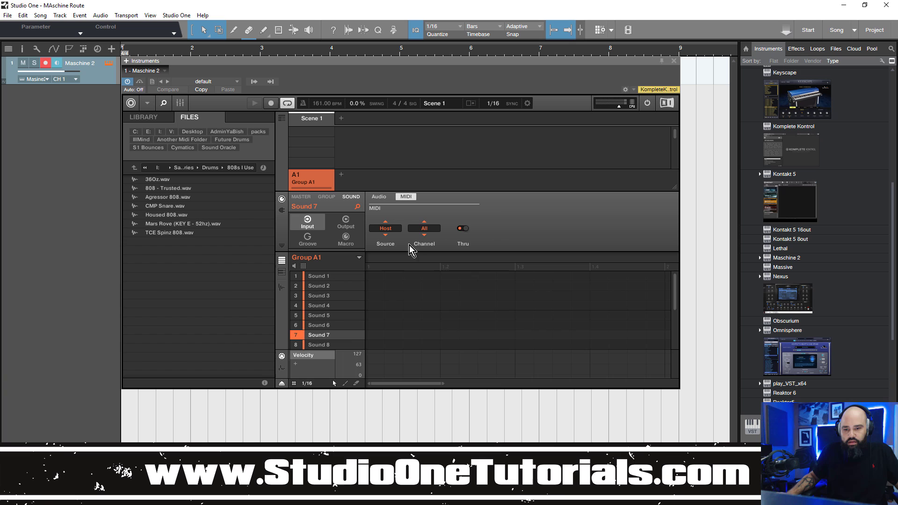
{"action": "left_click", "coordinate": [423, 228]}
{"action": "left_click", "coordinate": [467, 289]}
{"action": "left_click", "coordinate": [323, 345]}
{"action": "left_click", "coordinate": [423, 228]}
{"action": "left_click", "coordinate": [468, 299]}
Set Maschine Sounds 9–12 to receive on MIDI channels 9–12
{"action": "left_click_drag", "start_coordinate": [674, 297], "coordinate": [676, 325]}
{"action": "left_click", "coordinate": [322, 284]}
{"action": "left_click", "coordinate": [424, 228]}
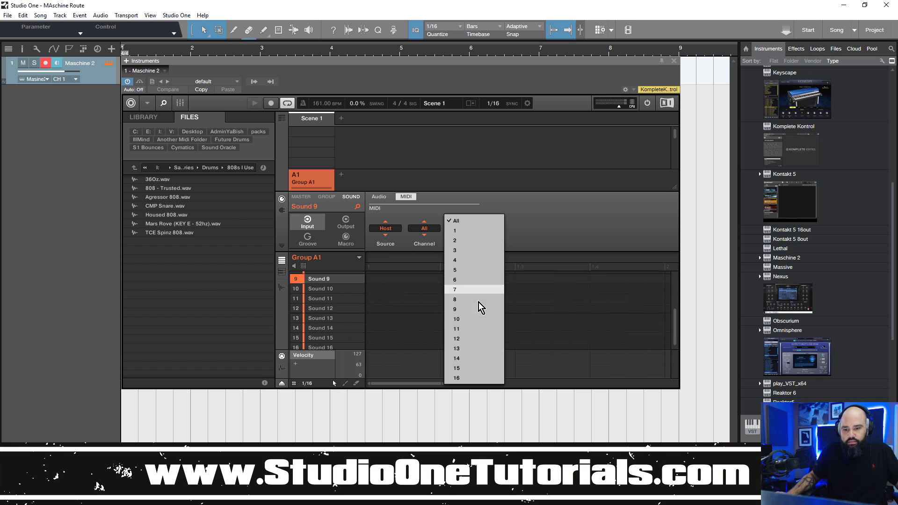
{"action": "left_click", "coordinate": [468, 310]}
{"action": "left_click", "coordinate": [322, 288]}
{"action": "left_click", "coordinate": [467, 319]}
{"action": "left_click", "coordinate": [323, 298]}
{"action": "left_click", "coordinate": [322, 308]}
{"action": "left_click", "coordinate": [424, 229]}
{"action": "left_click", "coordinate": [468, 339]}
{"action": "left_click", "coordinate": [322, 318]}
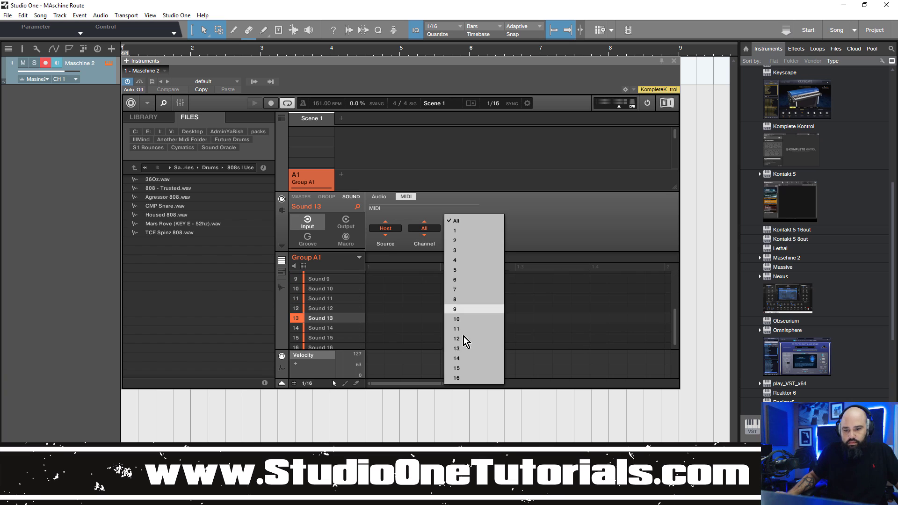
Set Maschine Sounds 13–16 to receive on MIDI channels 13–16
{"action": "left_click", "coordinate": [468, 348]}
{"action": "left_click", "coordinate": [323, 328]}
{"action": "left_click", "coordinate": [467, 358]}
{"action": "left_click", "coordinate": [323, 338]}
{"action": "left_click", "coordinate": [424, 228]}
{"action": "left_click", "coordinate": [467, 368]}
{"action": "left_click", "coordinate": [323, 347]}
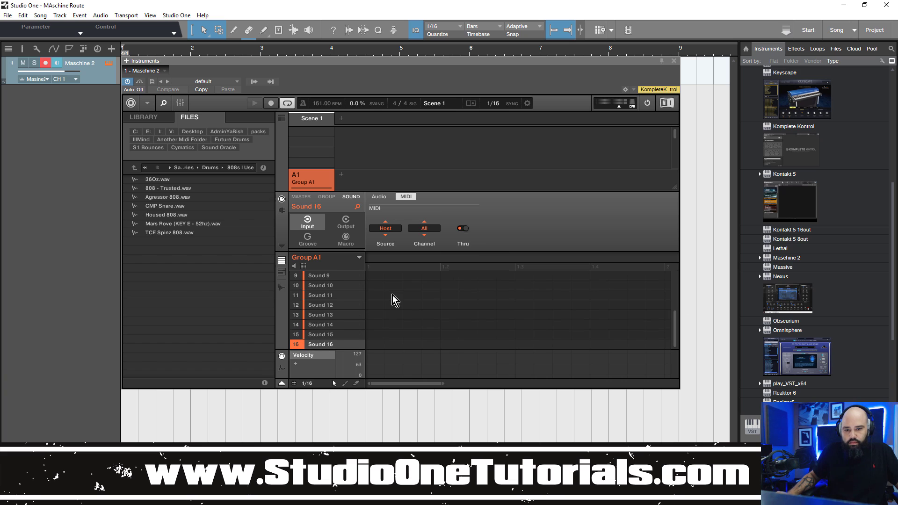
{"action": "left_click", "coordinate": [425, 228]}
{"action": "left_click", "coordinate": [468, 378]}
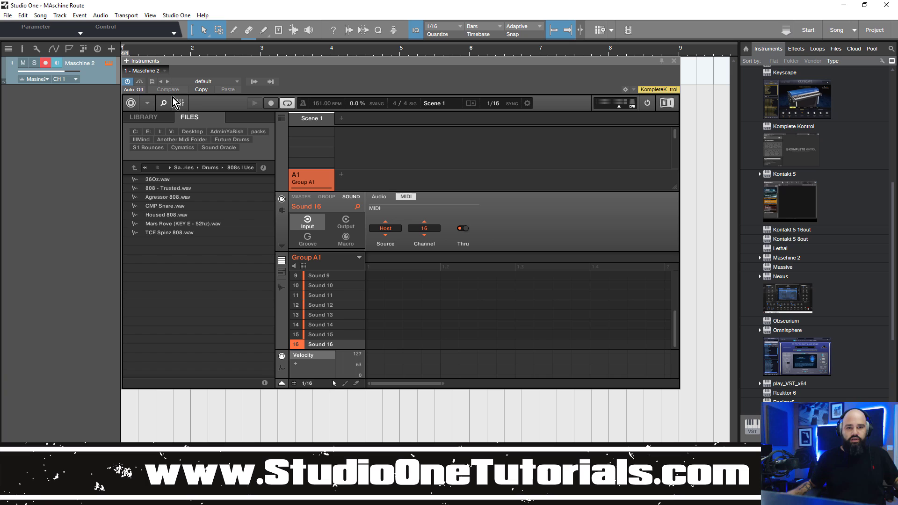
Store the Maschine 2 setup as a new preset named 'MAschine Midi Routing'
{"action": "left_click", "coordinate": [152, 82]}
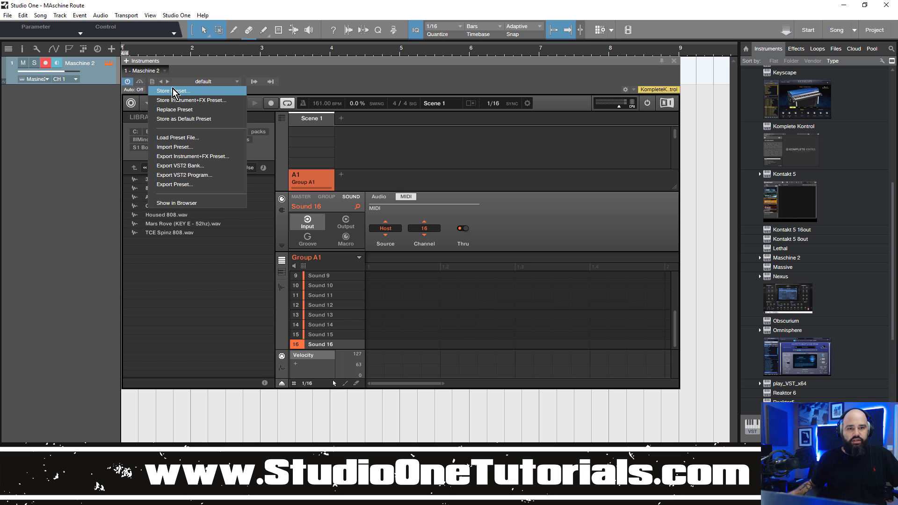
{"action": "left_click", "coordinate": [189, 90]}
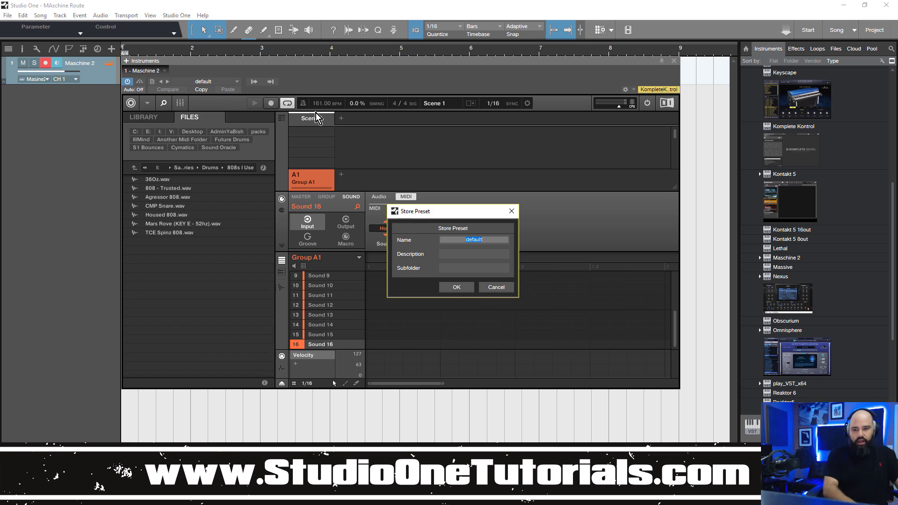
{"action": "type", "text": "MAschine"}
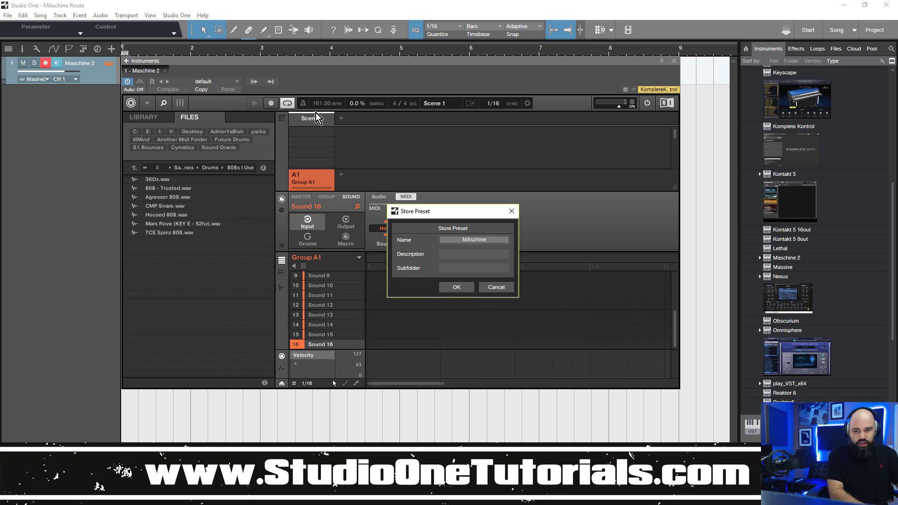
{"action": "type", "text": " Midi"}
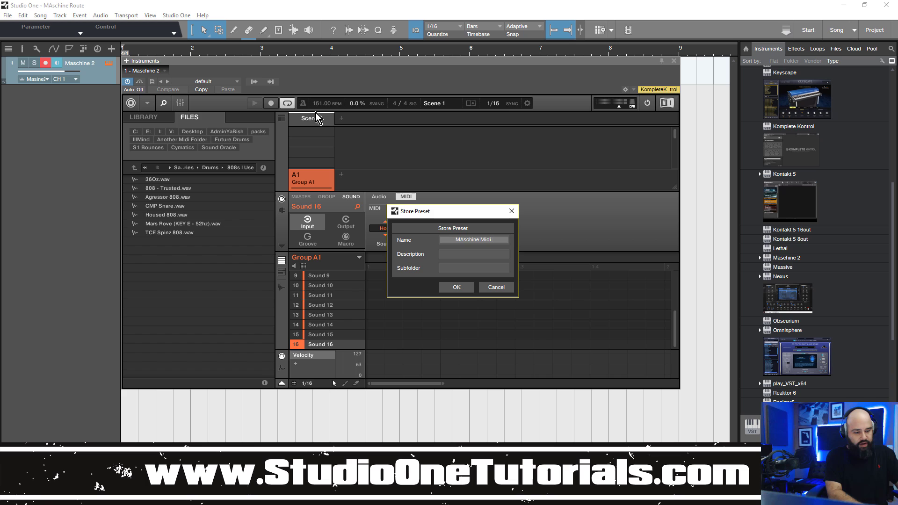
{"action": "type", "text": " Routhi"}
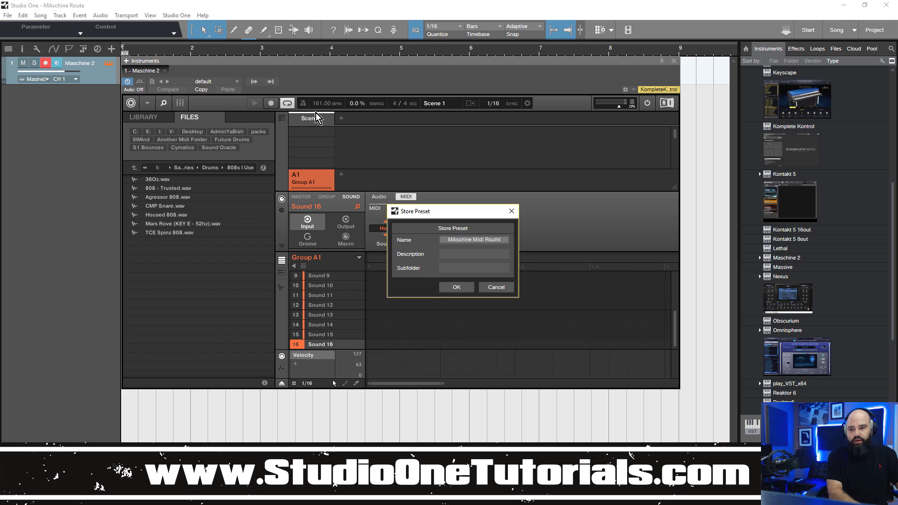
{"action": "key", "text": "BackSpace"}
{"action": "key", "text": "BackSpace"}
{"action": "type", "text": "ing"}
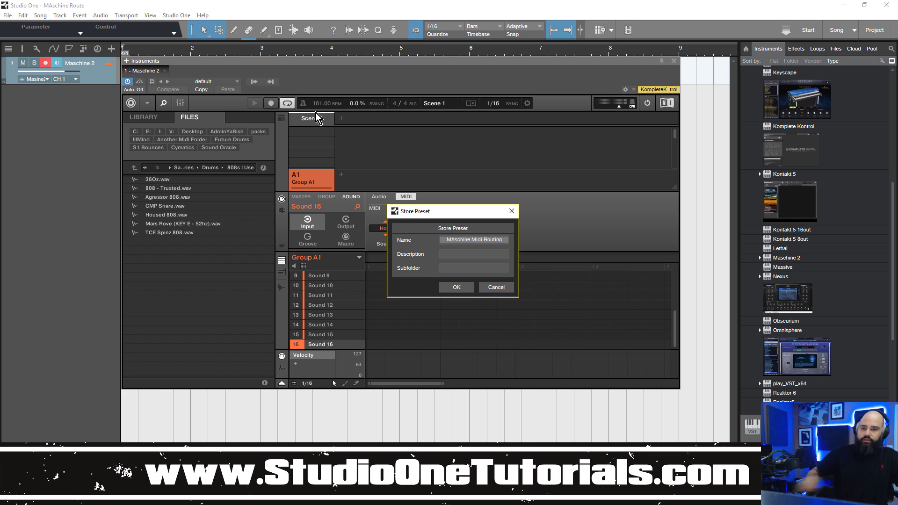
{"action": "left_click", "coordinate": [456, 287]}
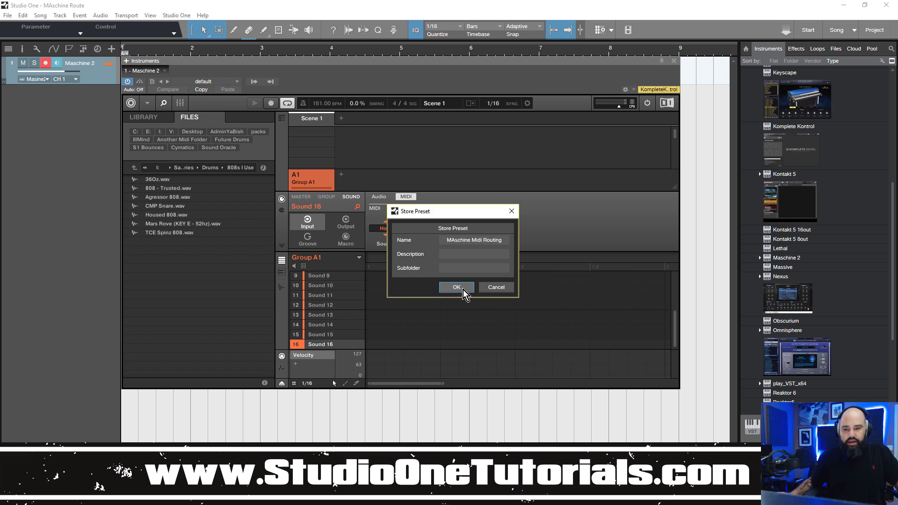
Close the Maschine 2 window and remove the Maschine 3 and Maschine 2 tracks
{"action": "left_click", "coordinate": [674, 60]}
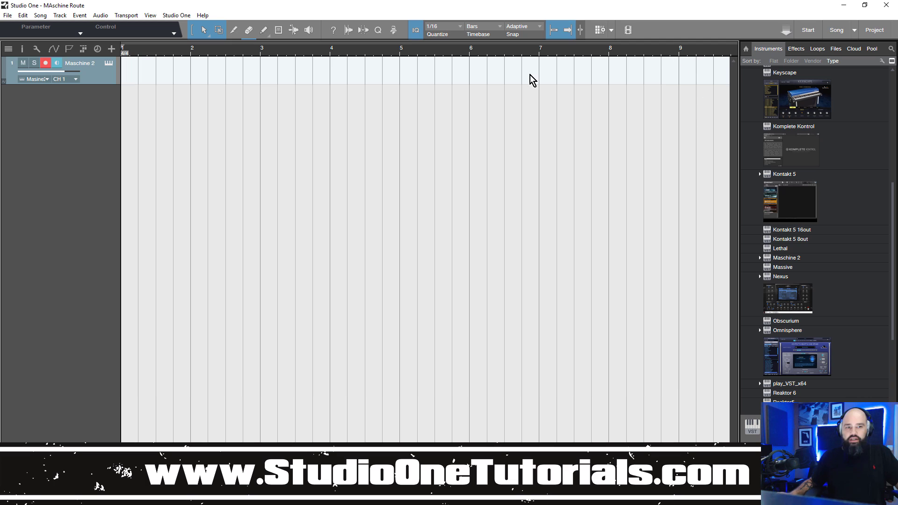
{"action": "right_click", "coordinate": [100, 102]}
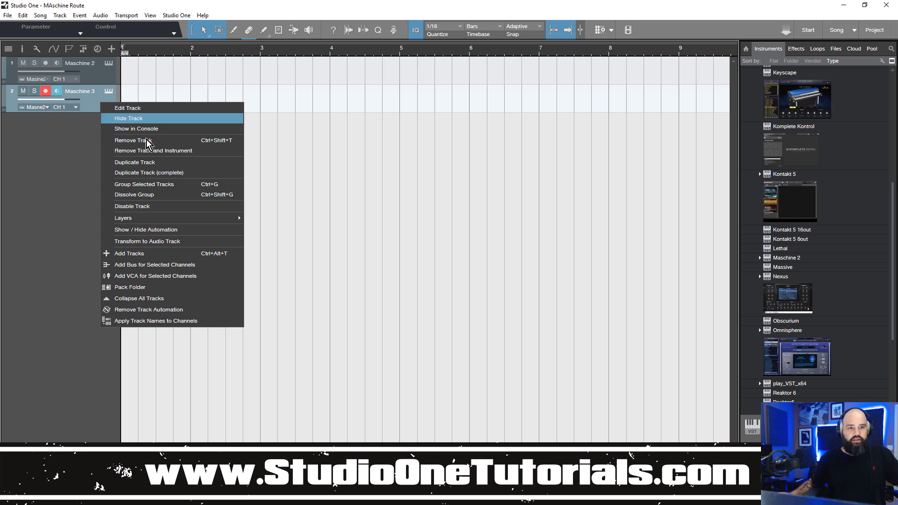
{"action": "left_click", "coordinate": [176, 140]}
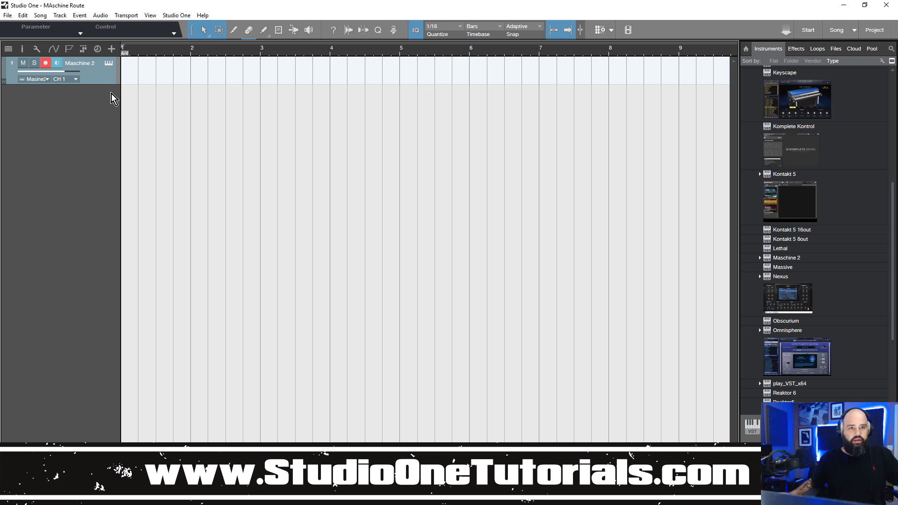
{"action": "right_click", "coordinate": [102, 79]}
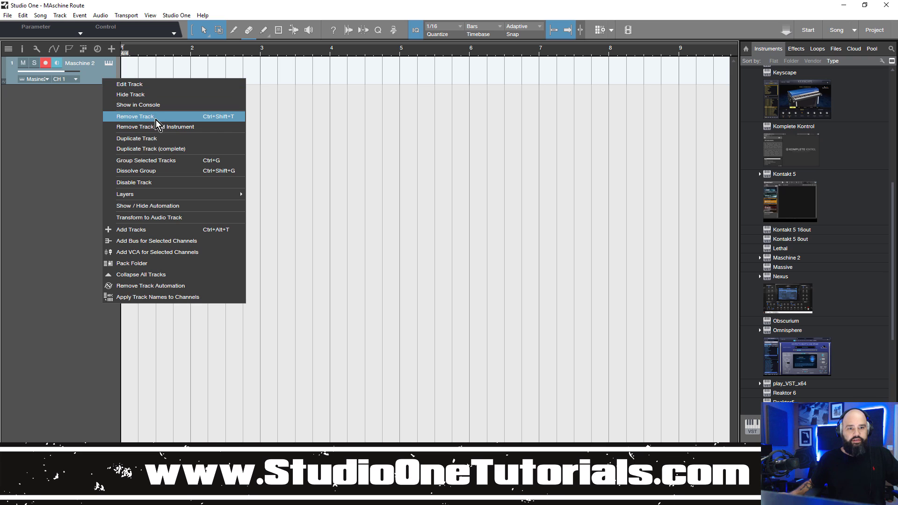
{"action": "left_click", "coordinate": [156, 117]}
Add 16 '808' instrument tracks with input and output ascending from Maschine 2 CH 1
{"action": "left_click", "coordinate": [112, 49]}
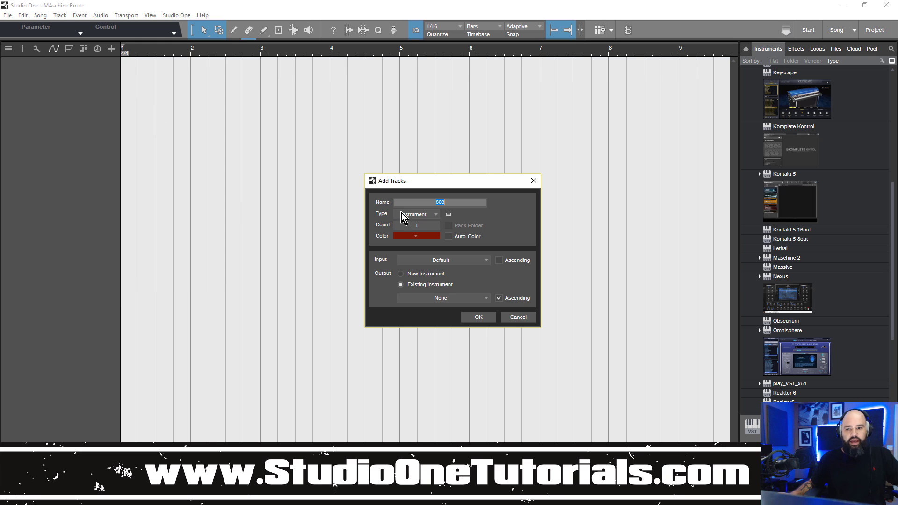
{"action": "left_click", "coordinate": [427, 226]}
{"action": "type", "text": "16"}
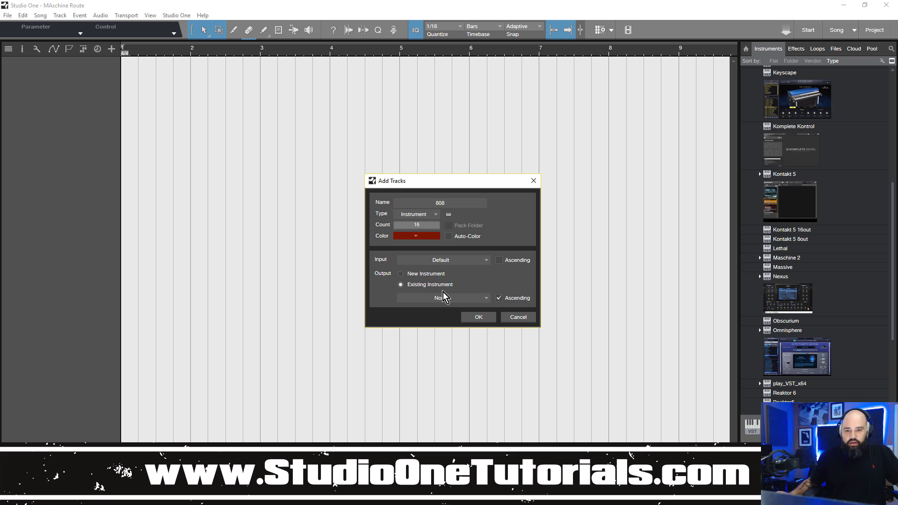
{"action": "left_click", "coordinate": [473, 262]}
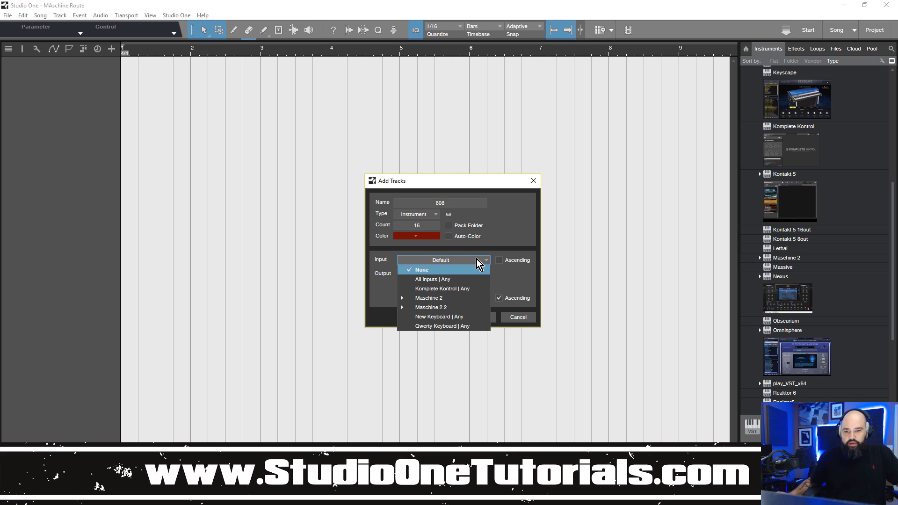
{"action": "mouse_move", "coordinate": [402, 299]}
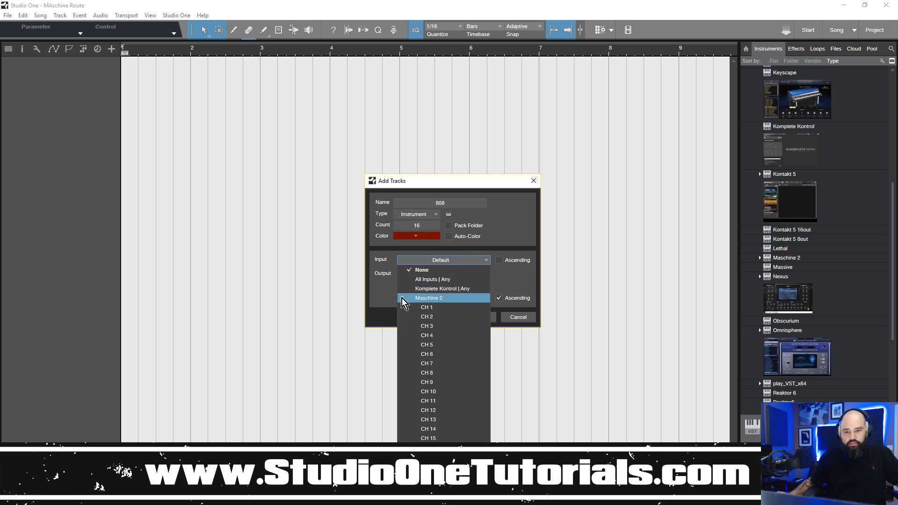
{"action": "left_click", "coordinate": [441, 309]}
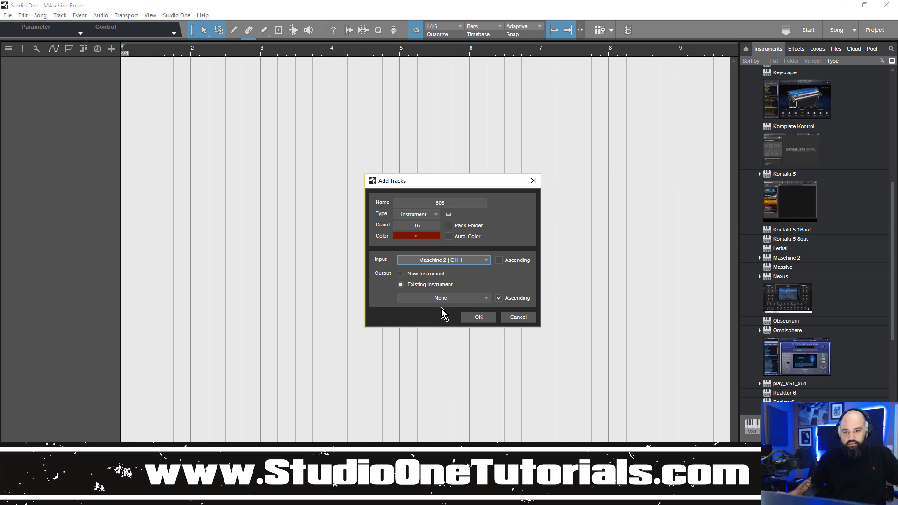
{"action": "left_click", "coordinate": [498, 261]}
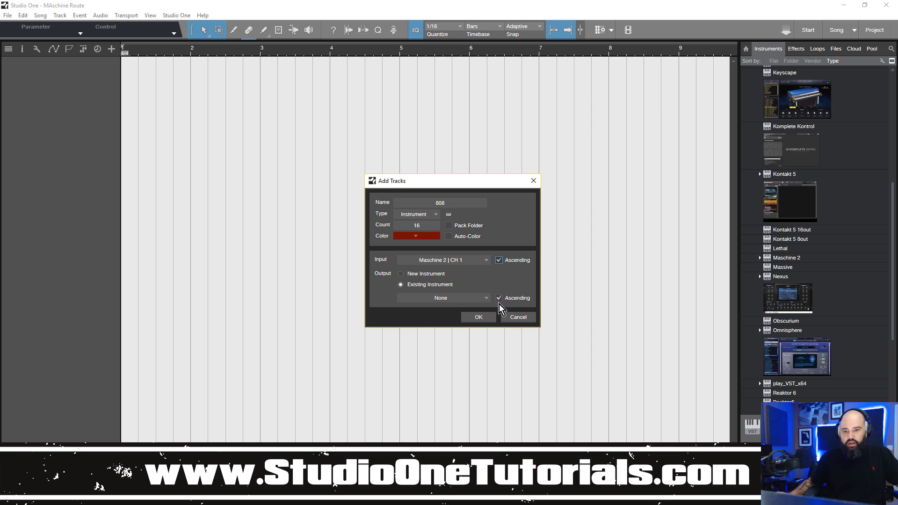
{"action": "left_click", "coordinate": [399, 274]}
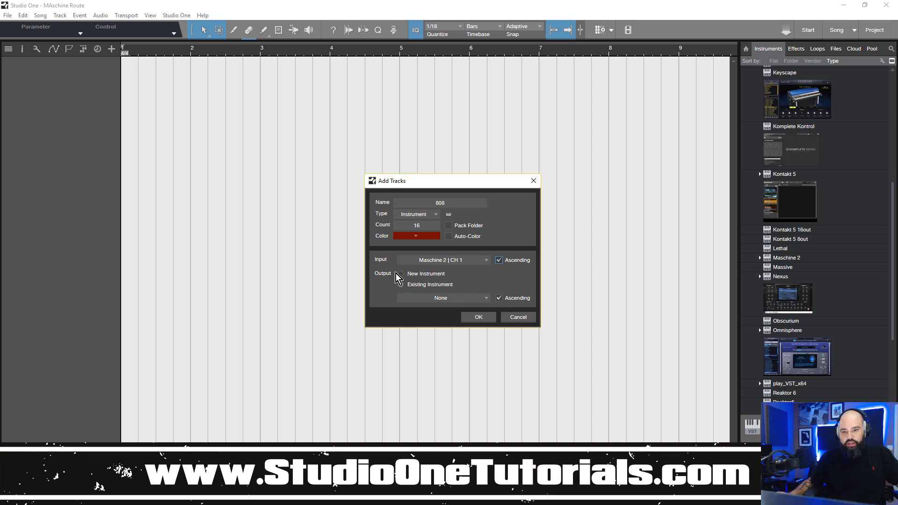
{"action": "left_click", "coordinate": [469, 299]}
{"action": "left_click", "coordinate": [401, 317]}
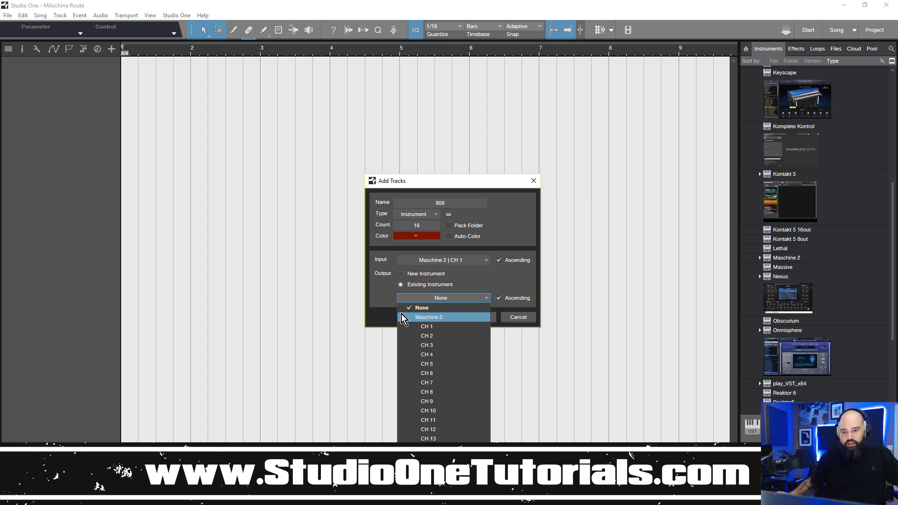
{"action": "left_click", "coordinate": [430, 327]}
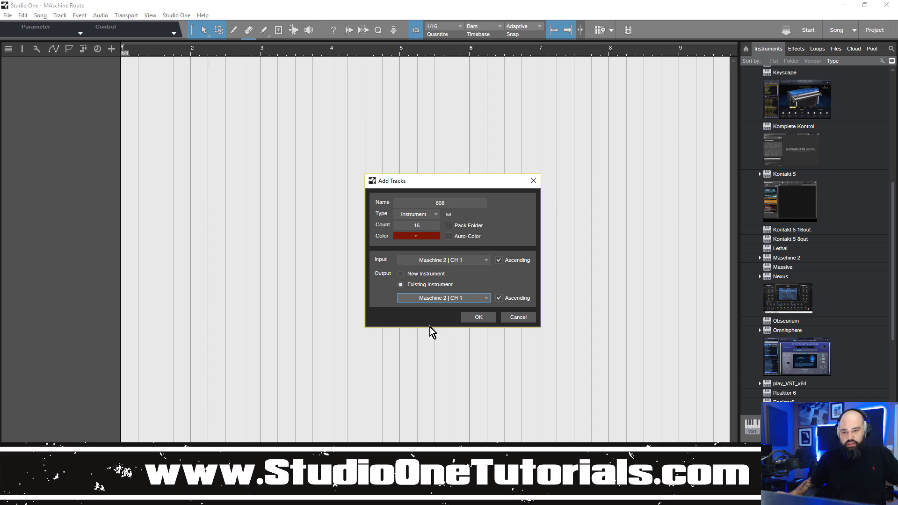
{"action": "left_click", "coordinate": [475, 316]}
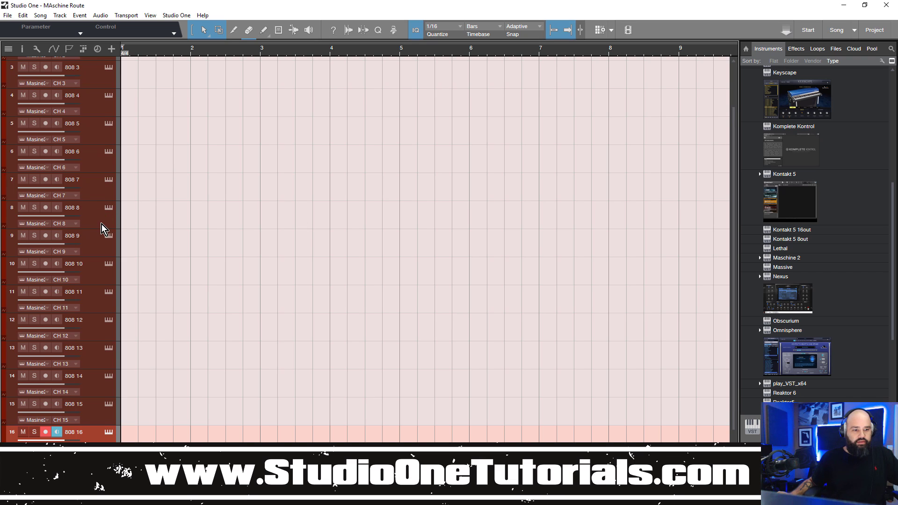
Check tracks 808 1–16 use channels CH 1–16, then open and close Maschine 2
{"action": "scroll", "coordinate": [102, 223], "scroll_direction": "down", "scroll_amount": 1}
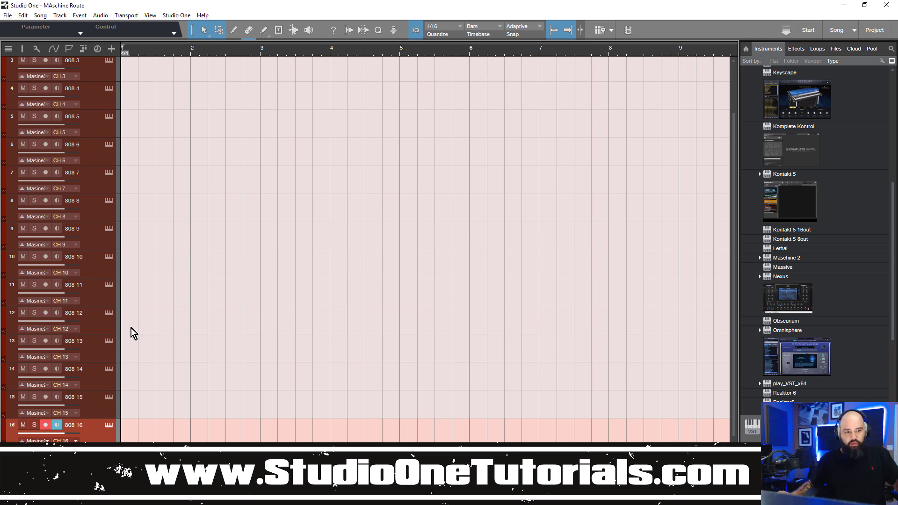
{"action": "scroll", "coordinate": [119, 269], "scroll_direction": "up", "scroll_amount": 2}
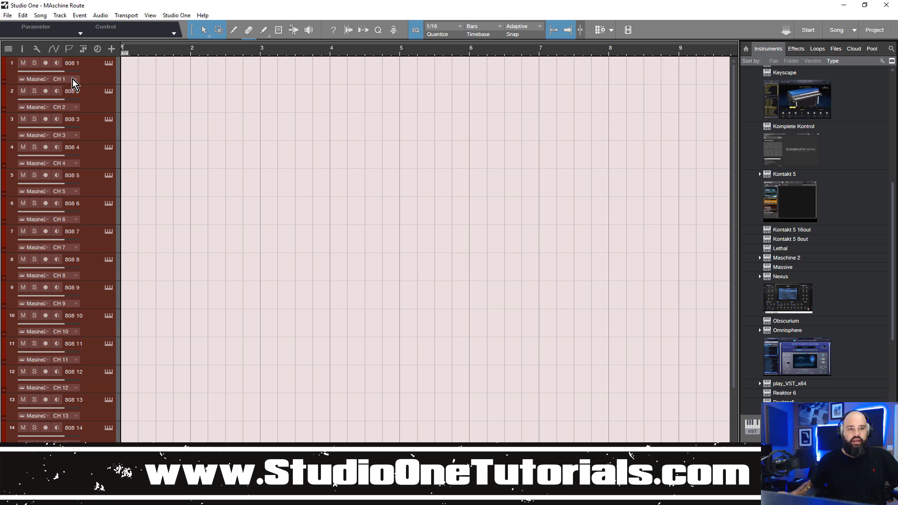
{"action": "scroll", "coordinate": [72, 307], "scroll_direction": "down", "scroll_amount": 3}
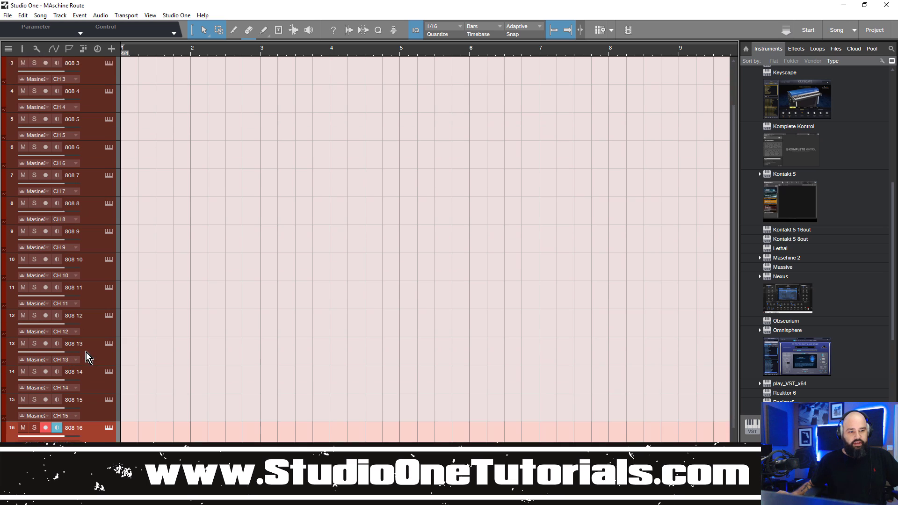
{"action": "scroll", "coordinate": [156, 149], "scroll_direction": "up", "scroll_amount": 3}
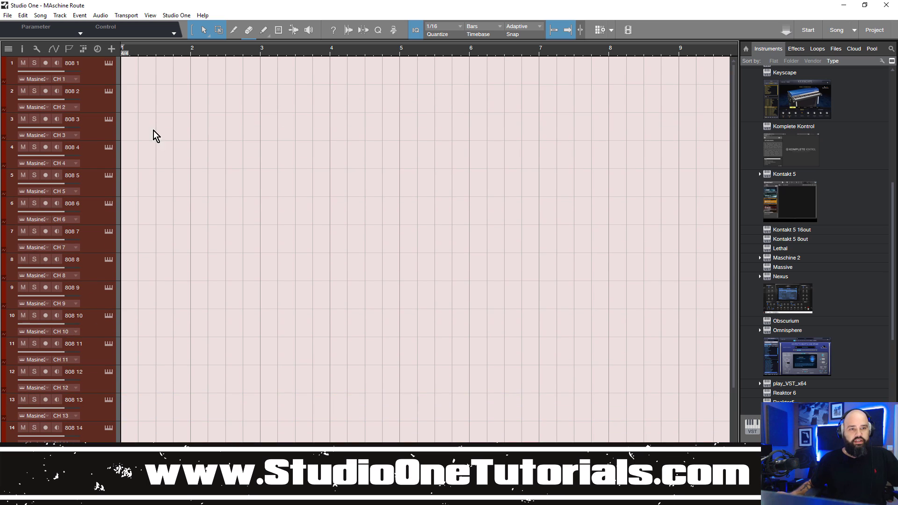
{"action": "left_click", "coordinate": [108, 63]}
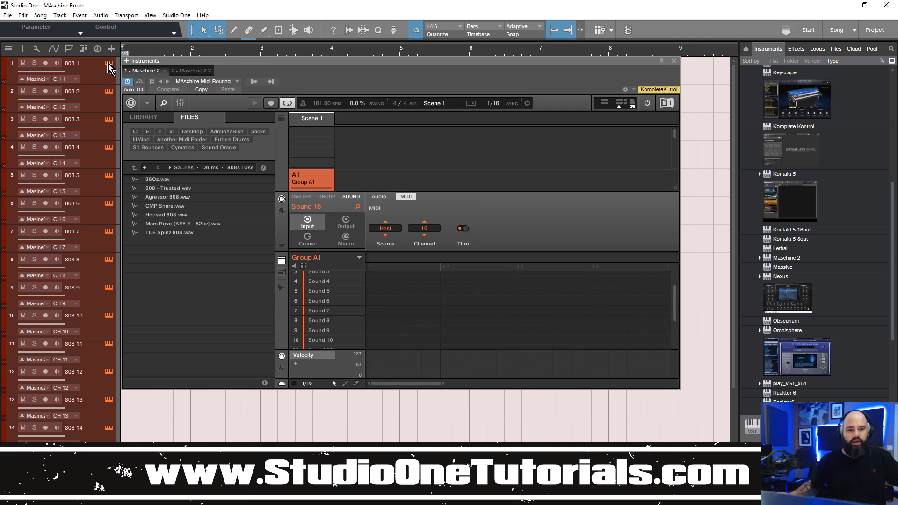
{"action": "left_click", "coordinate": [674, 61]}
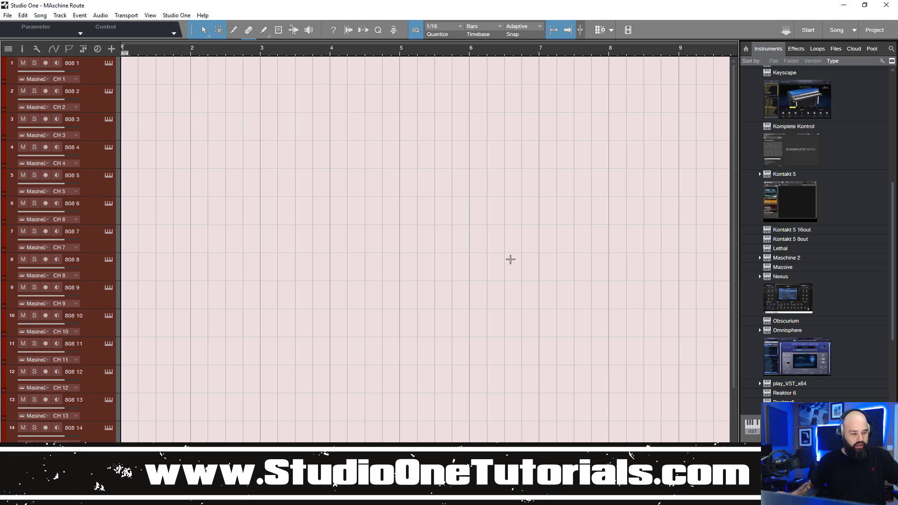
Open the Console with F3 and remove the duplicate Maschine 2 2 instrument
{"action": "key", "text": "F3"}
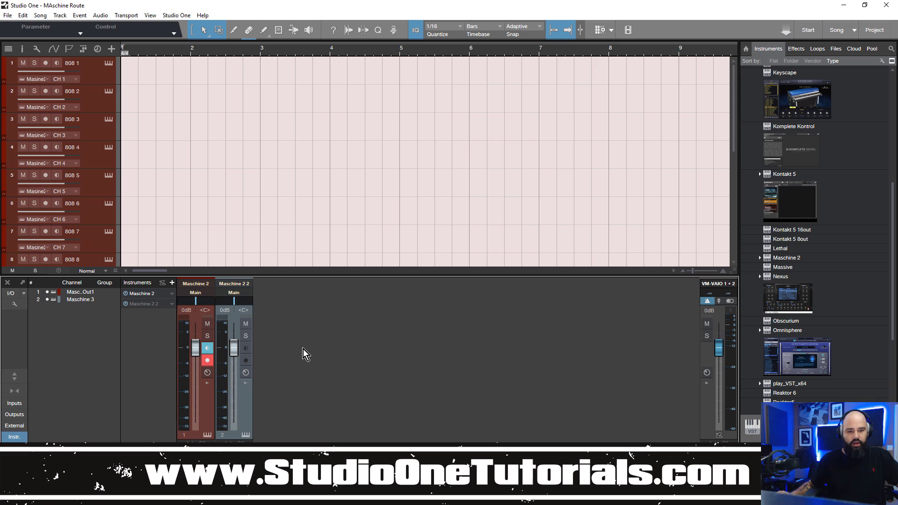
{"action": "right_click", "coordinate": [149, 306]}
{"action": "left_click", "coordinate": [160, 394]}
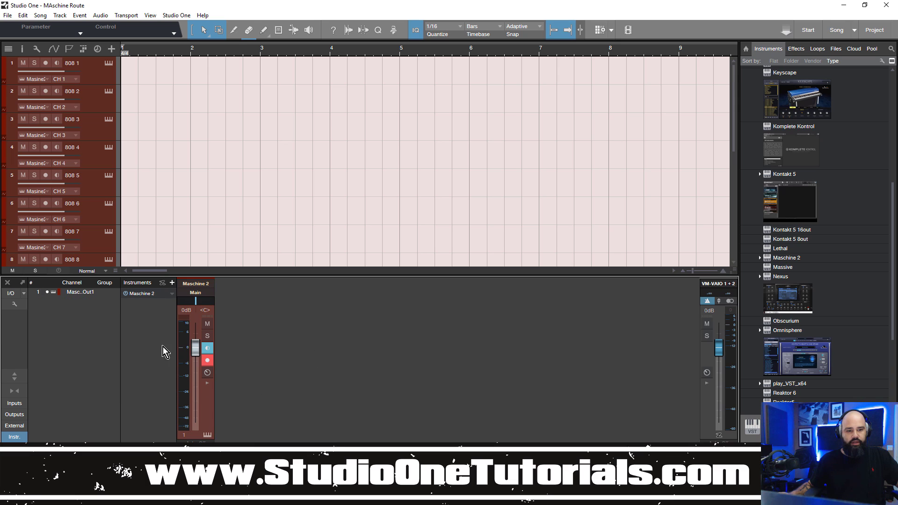
Show, then collapse, the Maschine 2 output list in the Instruments panel
{"action": "left_click", "coordinate": [151, 293]}
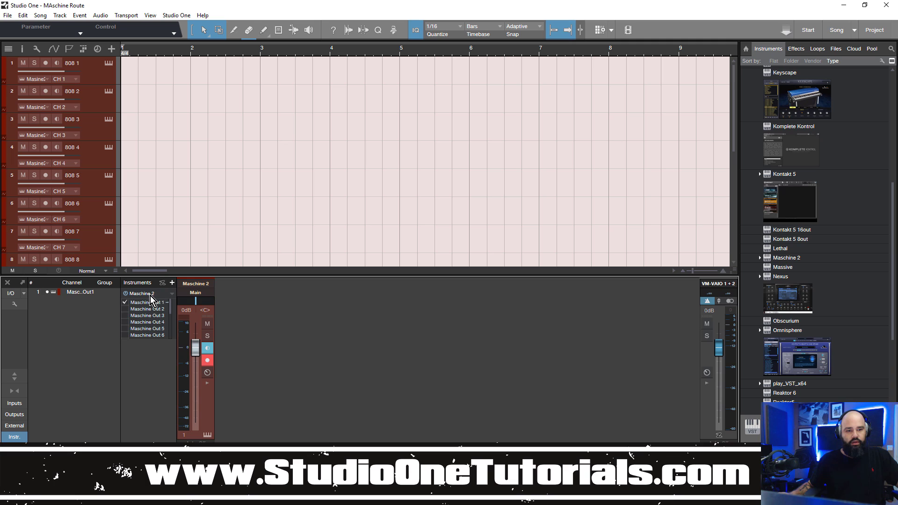
{"action": "left_click", "coordinate": [171, 293]}
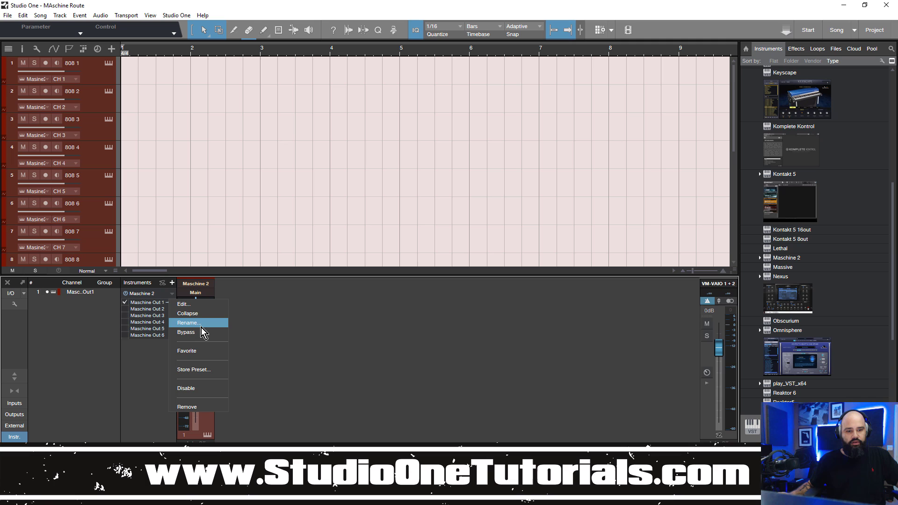
{"action": "left_click", "coordinate": [196, 313]}
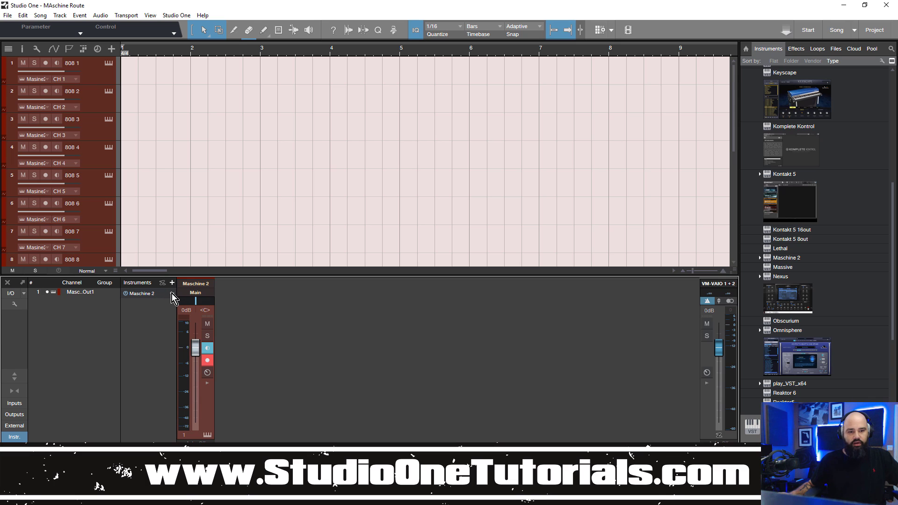
{"action": "left_click", "coordinate": [172, 295]}
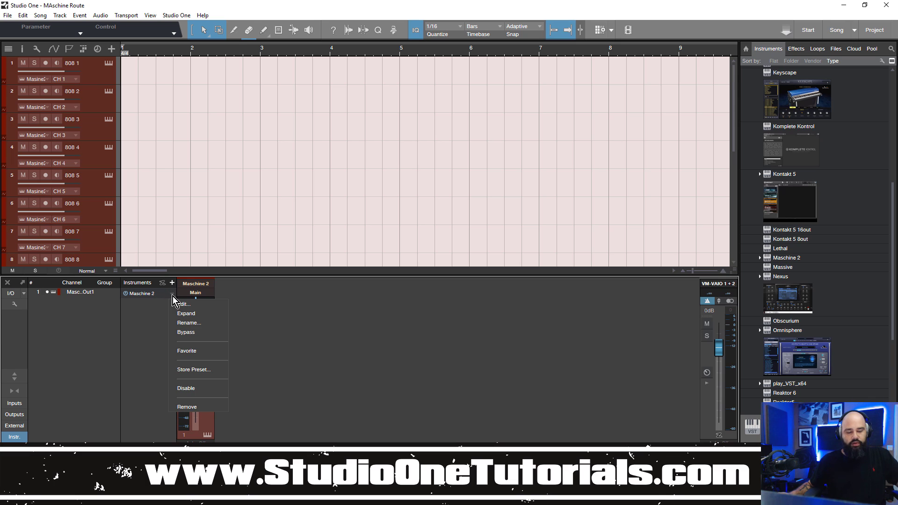
Expand Maschine 2 and enable Maschine Out 2 through Out 6
{"action": "left_click", "coordinate": [207, 315]}
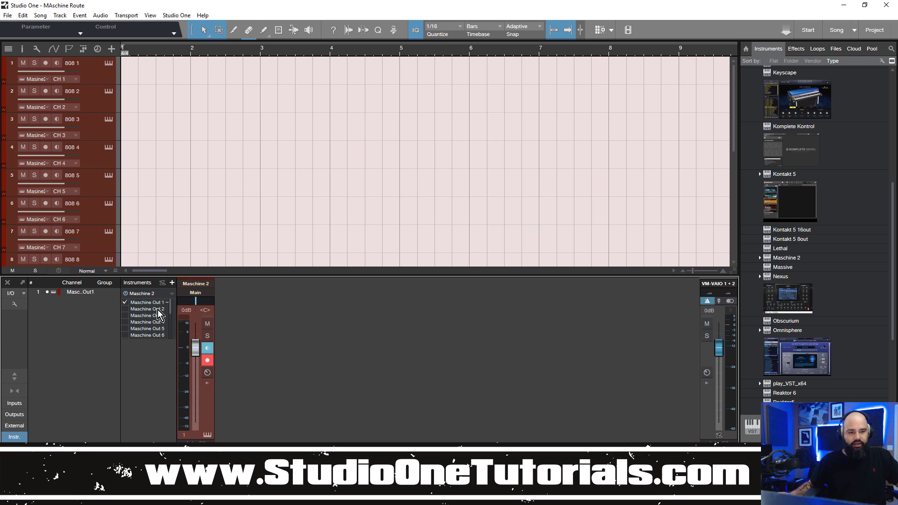
{"action": "left_click", "coordinate": [125, 309]}
{"action": "left_click", "coordinate": [125, 315]}
{"action": "left_click", "coordinate": [125, 322]}
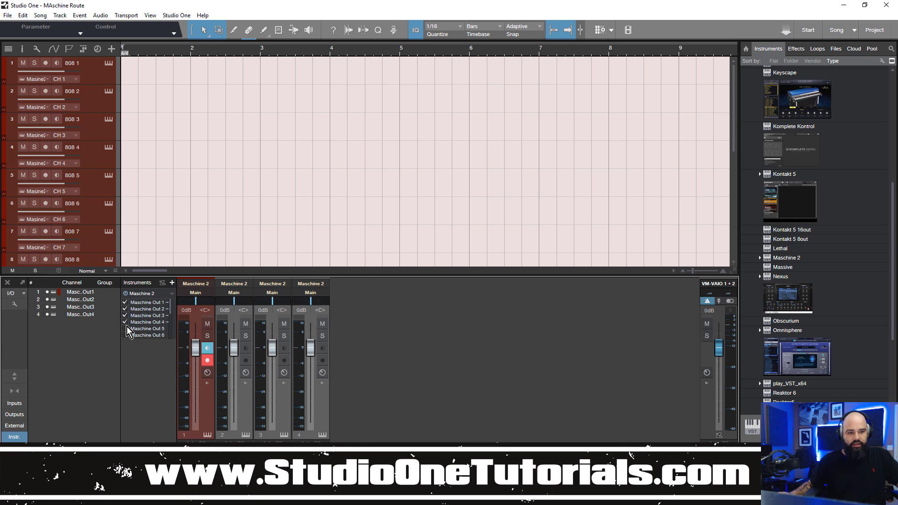
{"action": "left_click", "coordinate": [125, 329]}
{"action": "left_click", "coordinate": [125, 335]}
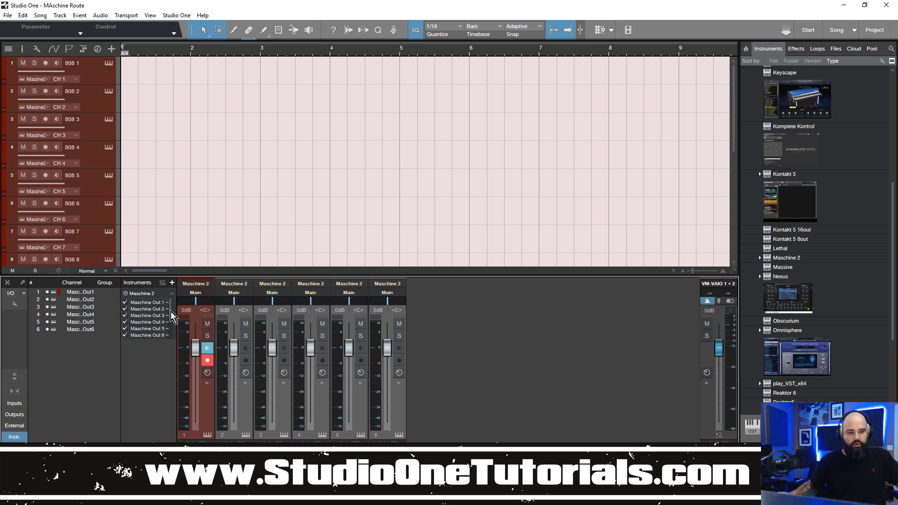
Enable Maschine Out 7 through Out 16
{"action": "scroll", "coordinate": [170, 323], "scroll_direction": "down", "scroll_amount": 2}
{"action": "left_click", "coordinate": [125, 309]}
{"action": "left_click", "coordinate": [125, 315]}
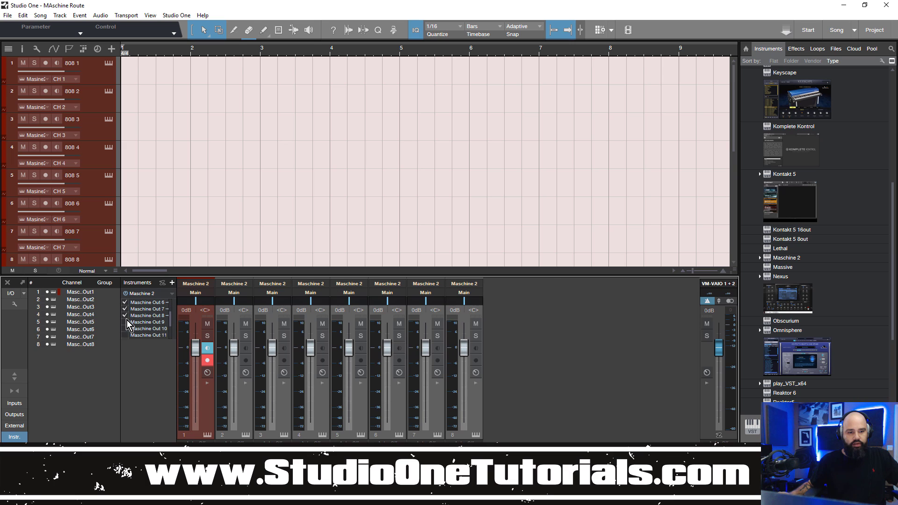
{"action": "left_click", "coordinate": [125, 322]}
{"action": "left_click", "coordinate": [125, 328]}
{"action": "left_click", "coordinate": [125, 335]}
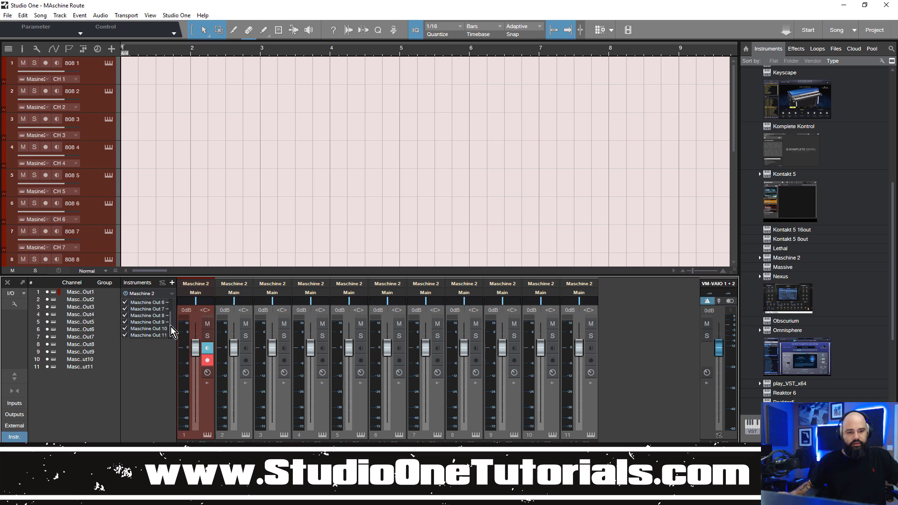
{"action": "left_click", "coordinate": [125, 315]}
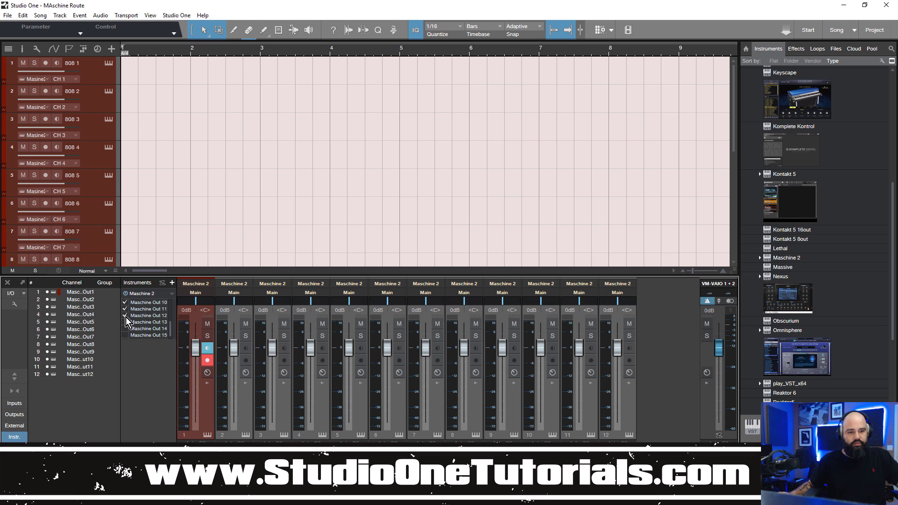
{"action": "left_click", "coordinate": [125, 322]}
{"action": "left_click", "coordinate": [125, 328]}
{"action": "left_click", "coordinate": [125, 335]}
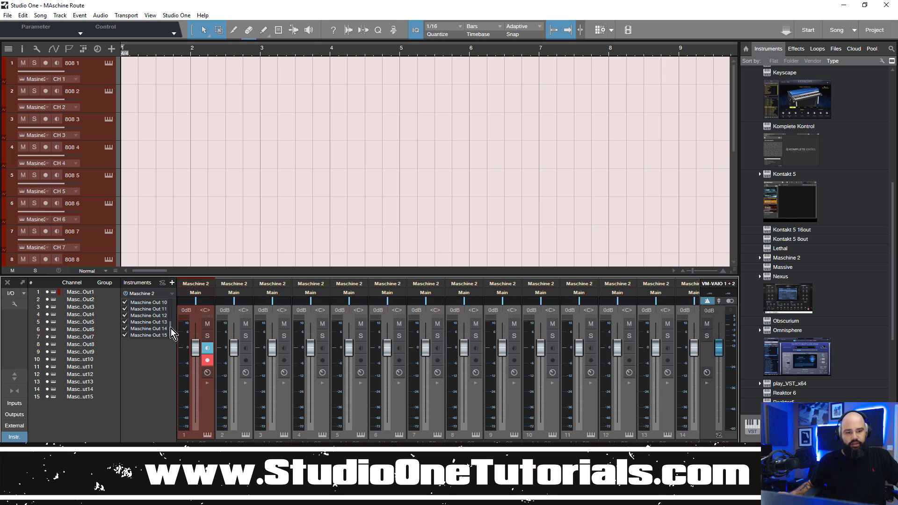
{"action": "scroll", "coordinate": [164, 333], "scroll_direction": "down", "scroll_amount": 1}
{"action": "left_click", "coordinate": [126, 336]}
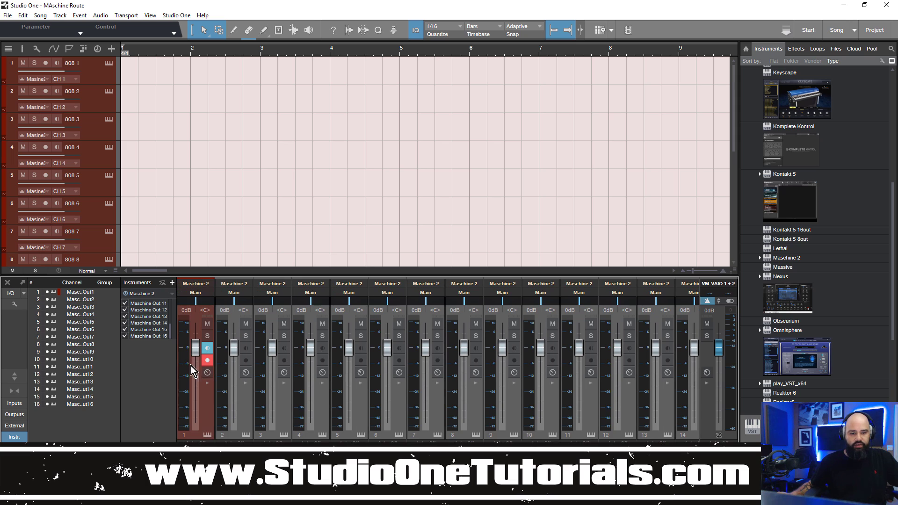
Select Maschine output channels 1–16 and add a bus for them named 'maschine bus'
{"action": "left_click", "coordinate": [206, 396]}
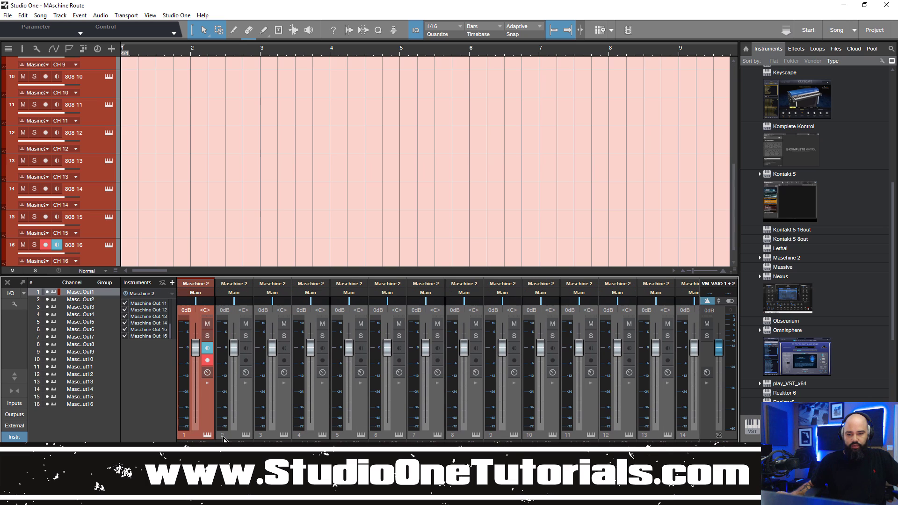
{"action": "scroll", "coordinate": [438, 357], "scroll_direction": "right", "scroll_amount": 3}
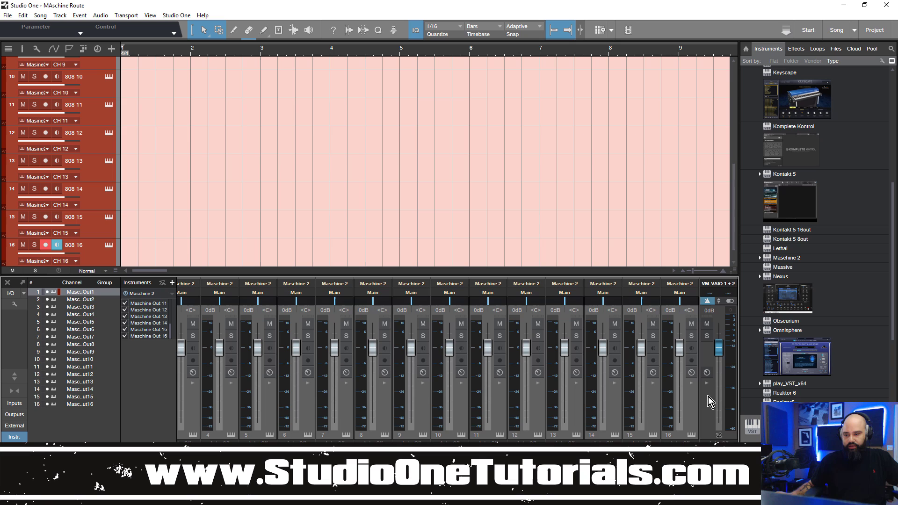
{"action": "left_click", "coordinate": [685, 411], "text": "shift"}
{"action": "right_click", "coordinate": [686, 409]}
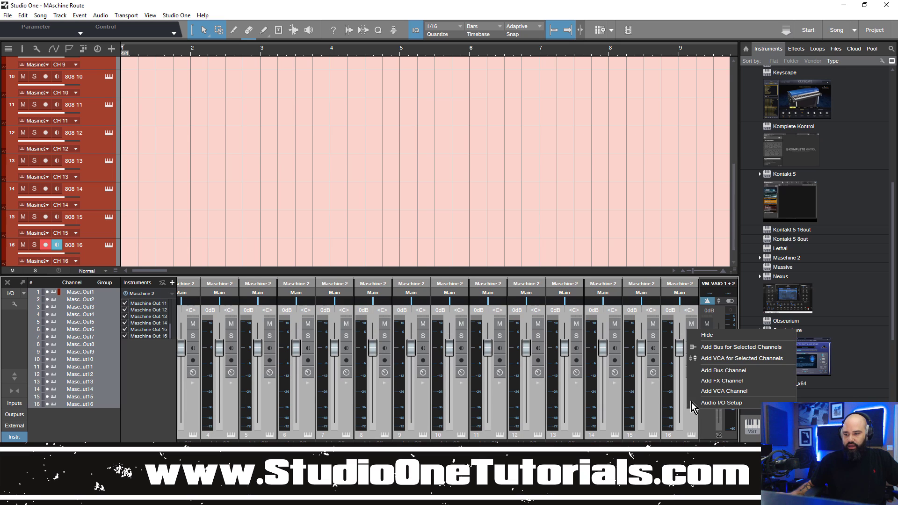
{"action": "left_click", "coordinate": [723, 350]}
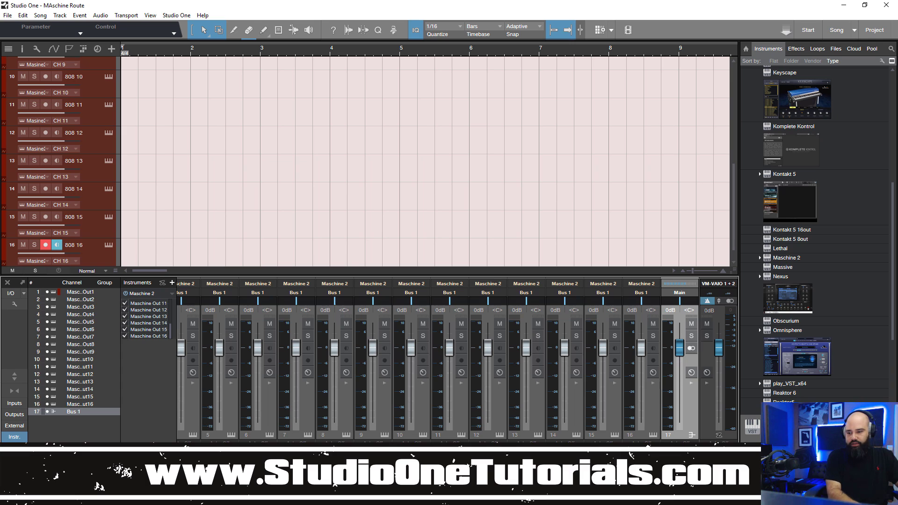
{"action": "key", "text": "Return"}
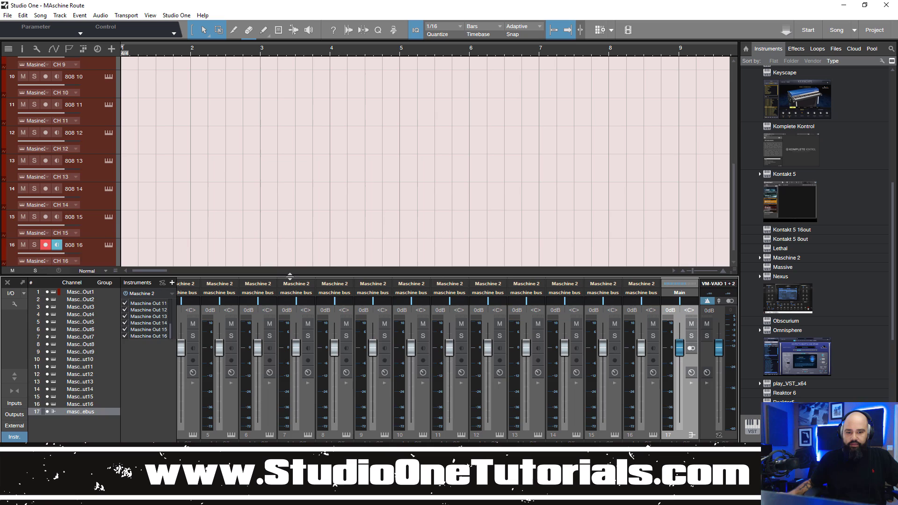
{"action": "left_click_drag", "start_coordinate": [290, 276], "coordinate": [289, 190]}
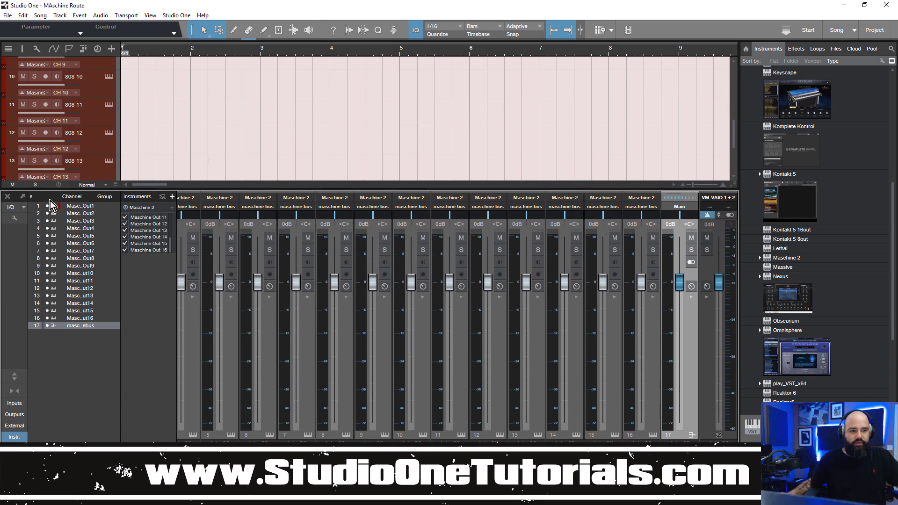
Reveal the Inserts and Sends sections on the mixer channels, then restore arrangement height
{"action": "left_click", "coordinate": [14, 377]}
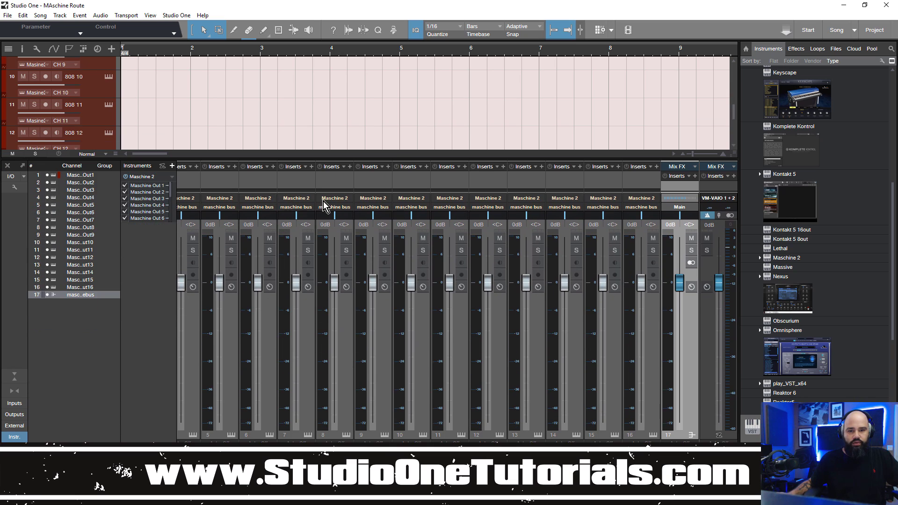
{"action": "left_click_drag", "start_coordinate": [326, 193], "coordinate": [218, 432]}
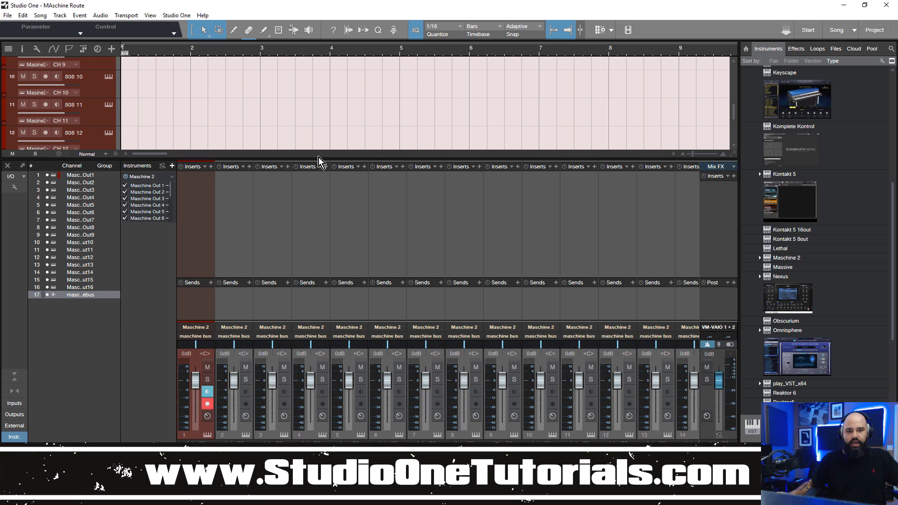
{"action": "scroll", "coordinate": [430, 370], "scroll_direction": "right", "scroll_amount": 3}
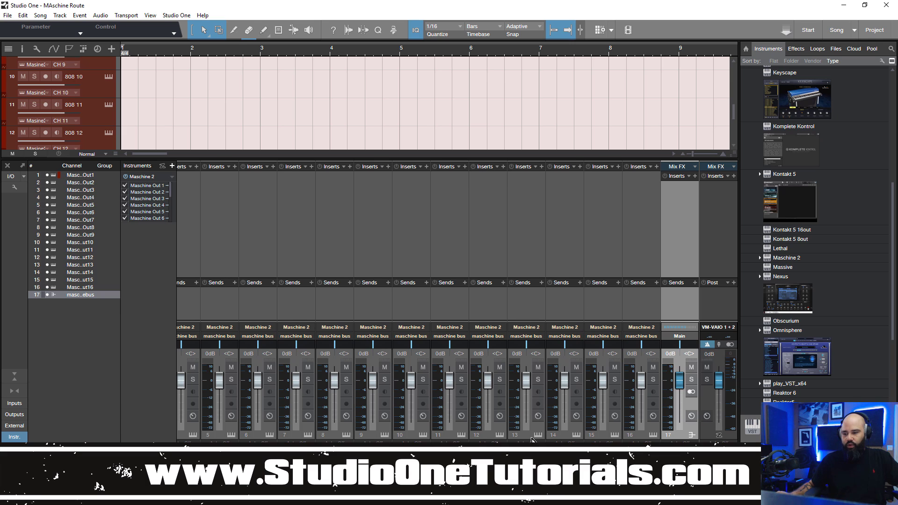
{"action": "scroll", "coordinate": [438, 369], "scroll_direction": "left", "scroll_amount": 3}
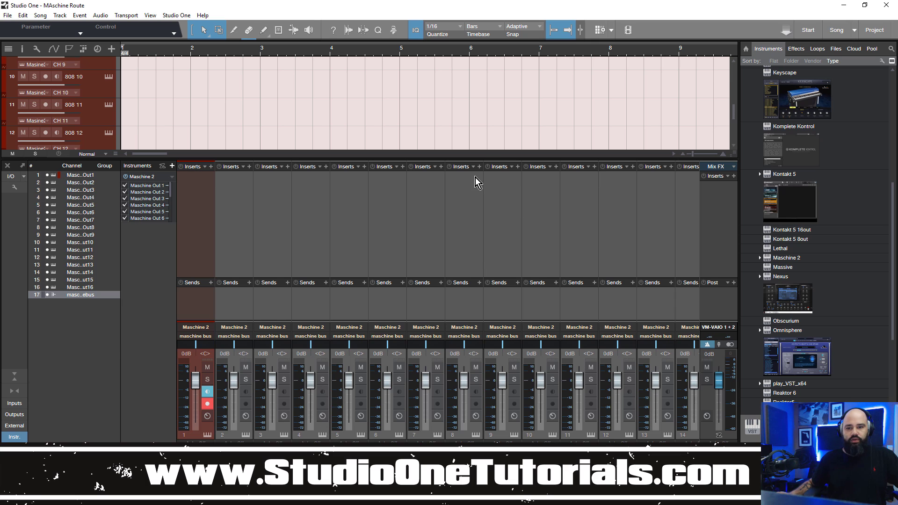
{"action": "left_click_drag", "start_coordinate": [491, 159], "coordinate": [489, 295]}
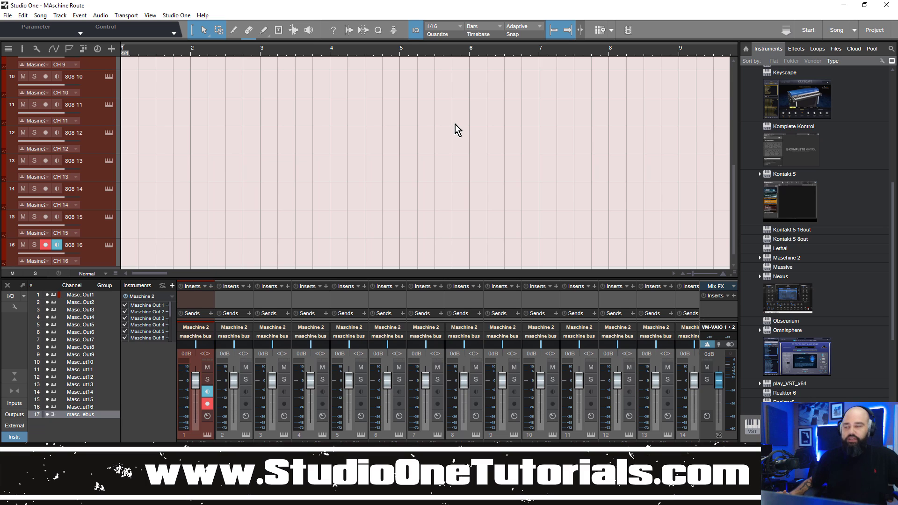